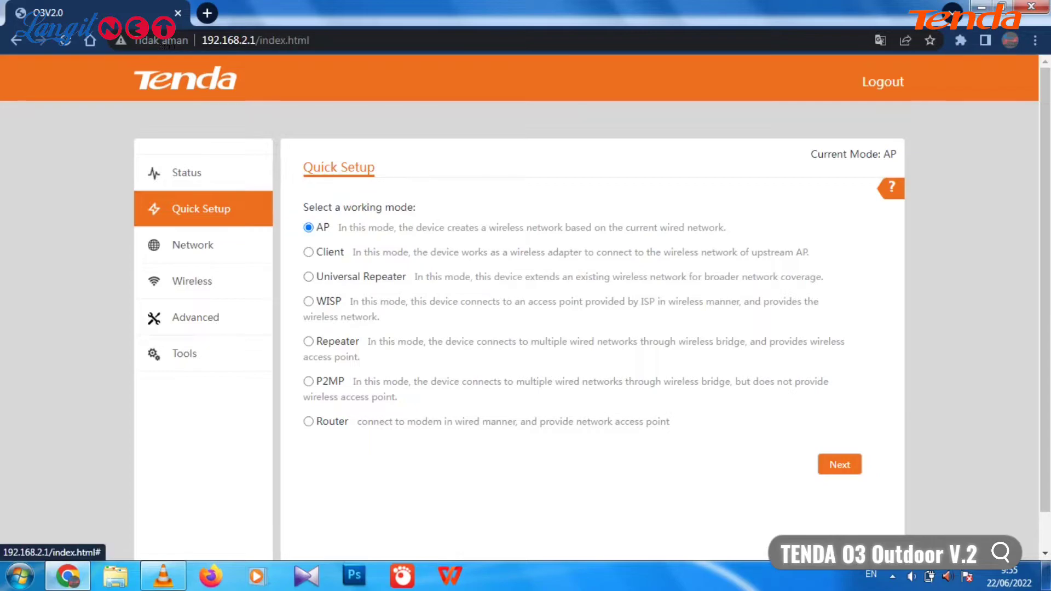
Examine the device's status page, covering the system status, wireless status and throughput statistics
{"action": "left_click", "coordinate": [186, 173]}
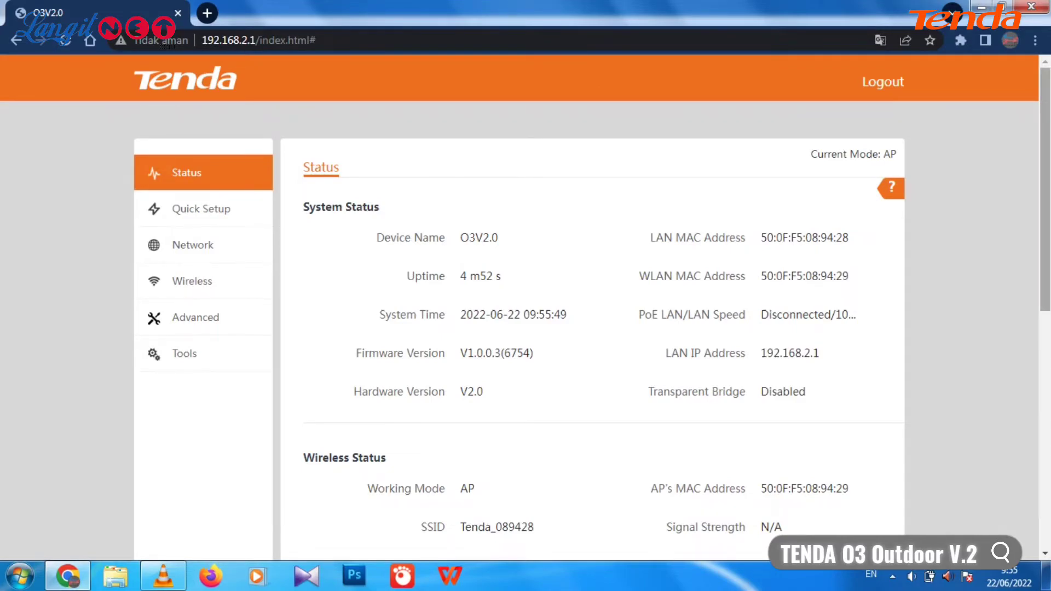
{"action": "scroll", "coordinate": [520, 306], "scroll_direction": "down", "scroll_amount": 1}
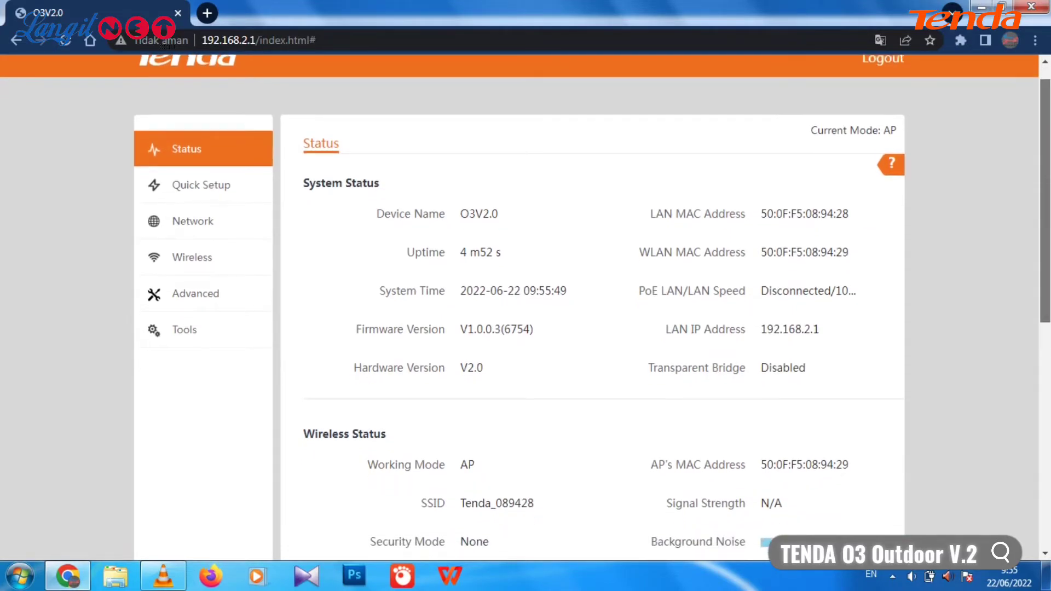
{"action": "scroll", "coordinate": [520, 306], "scroll_direction": "down", "scroll_amount": 2}
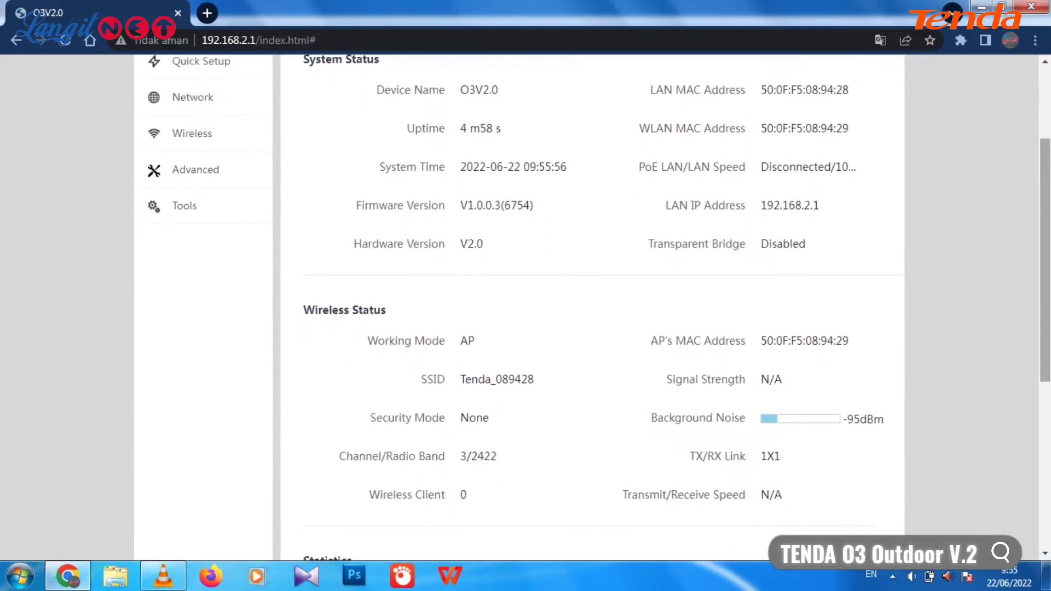
{"action": "scroll", "coordinate": [520, 307], "scroll_direction": "down", "scroll_amount": 2}
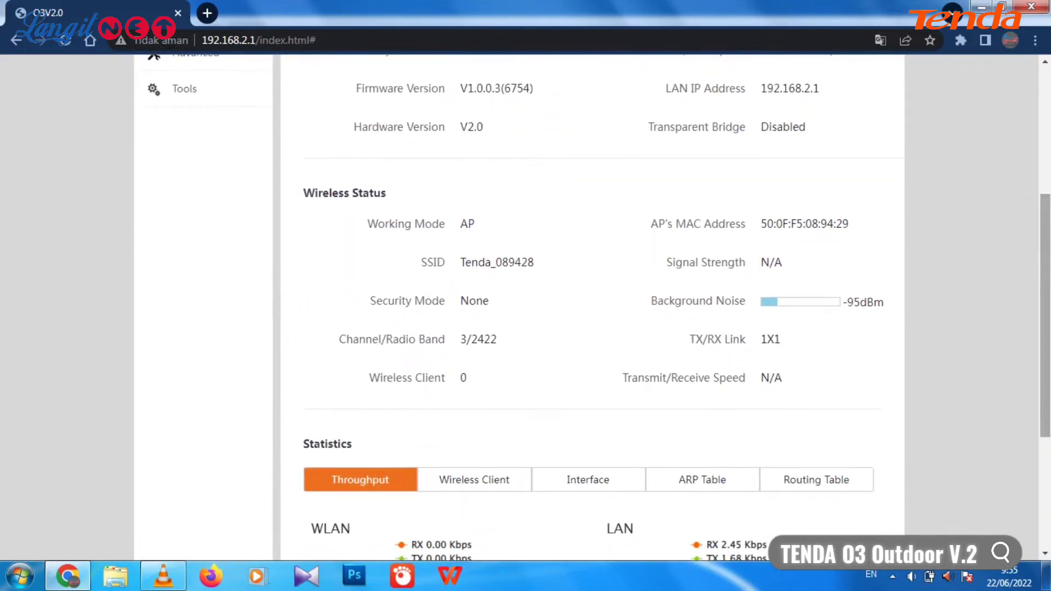
{"action": "scroll", "coordinate": [520, 307], "scroll_direction": "down", "scroll_amount": 2}
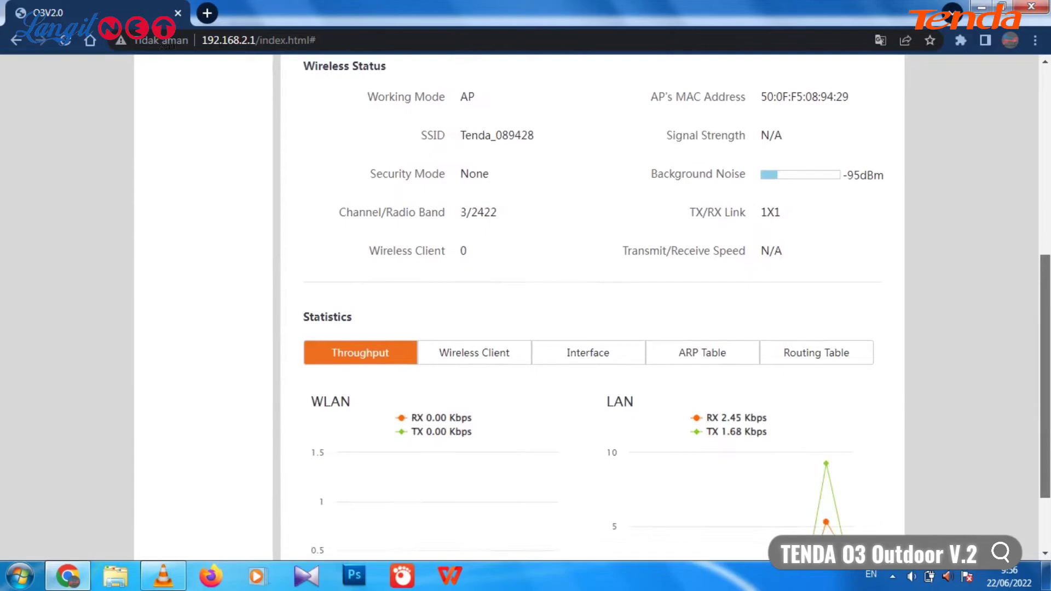
{"action": "scroll", "coordinate": [520, 306], "scroll_direction": "down", "scroll_amount": 2}
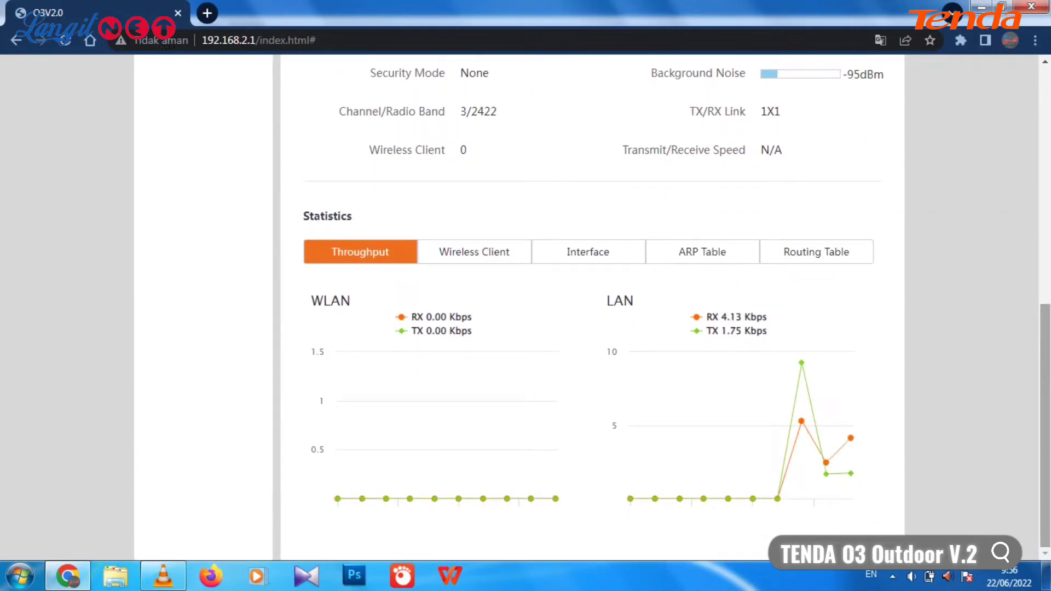
{"action": "scroll", "coordinate": [520, 306], "scroll_direction": "up", "scroll_amount": 6}
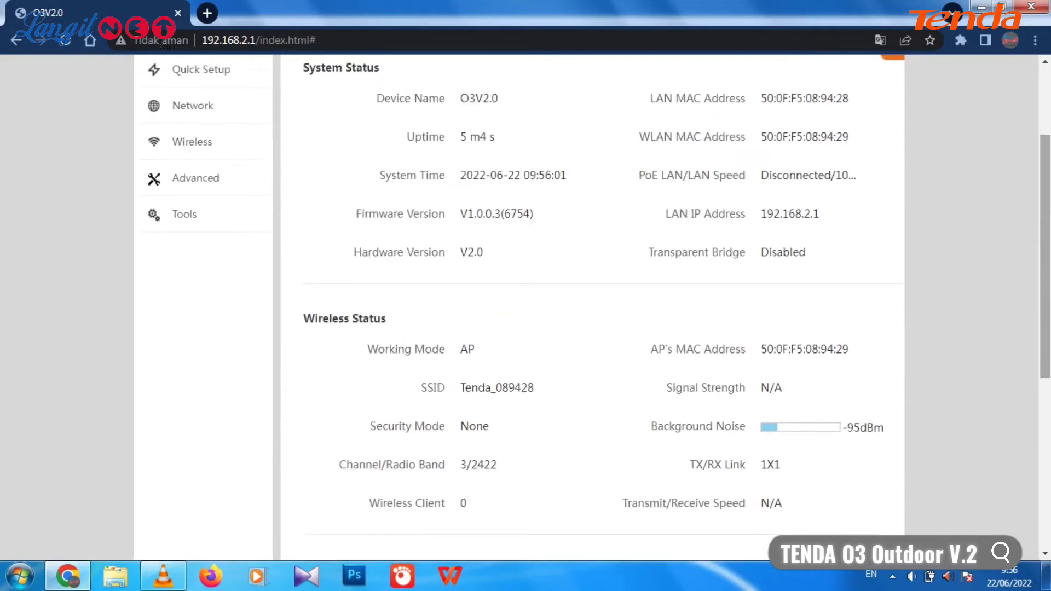
{"action": "scroll", "coordinate": [520, 306], "scroll_direction": "up", "scroll_amount": 2}
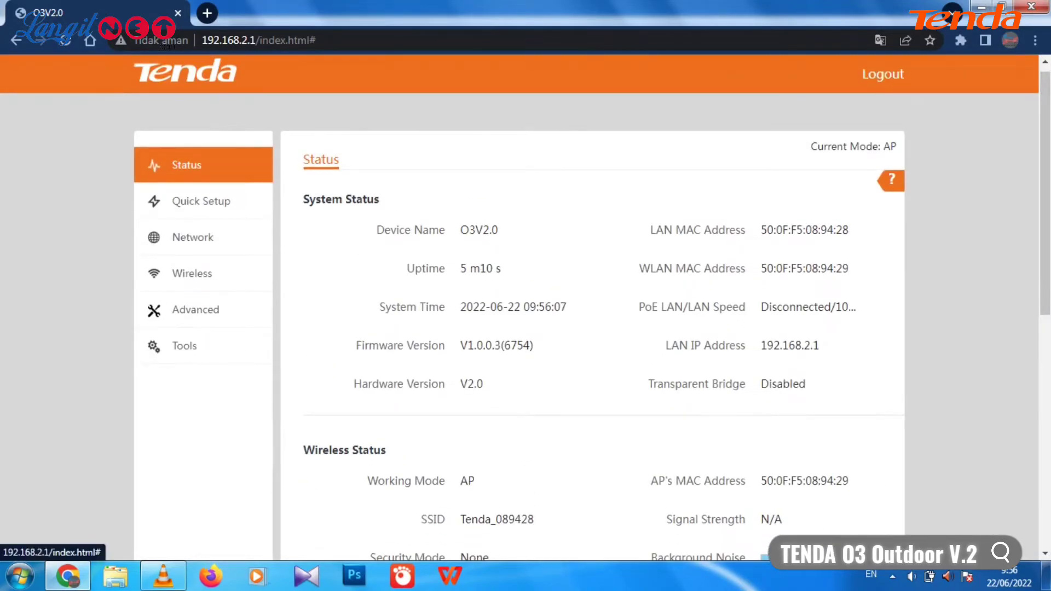
Review the working modes offered in Quick Setup
{"action": "left_click", "coordinate": [201, 202]}
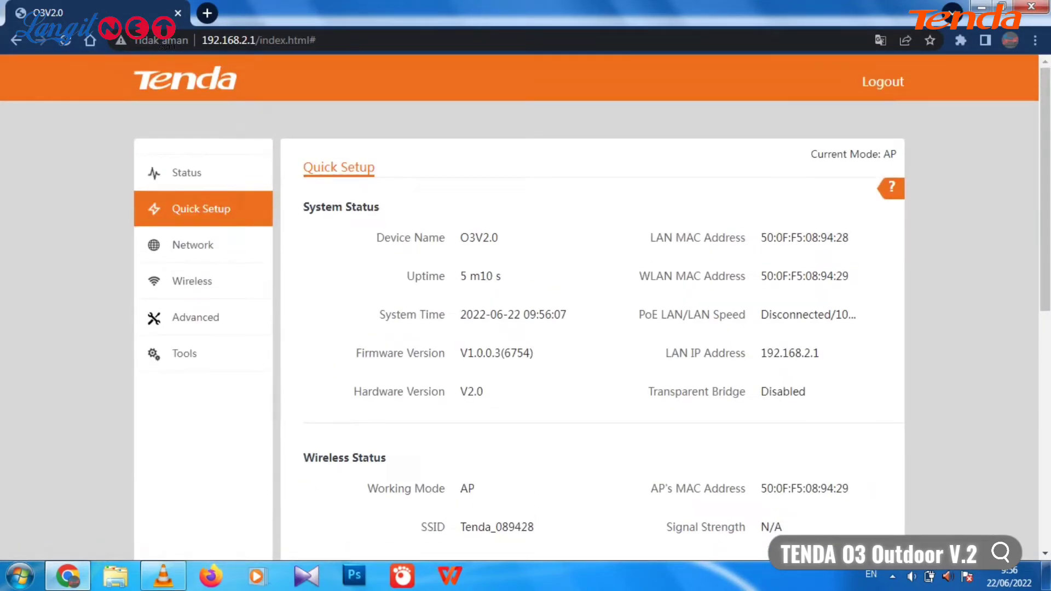
{"action": "scroll", "coordinate": [526, 307], "scroll_direction": "down", "scroll_amount": 1}
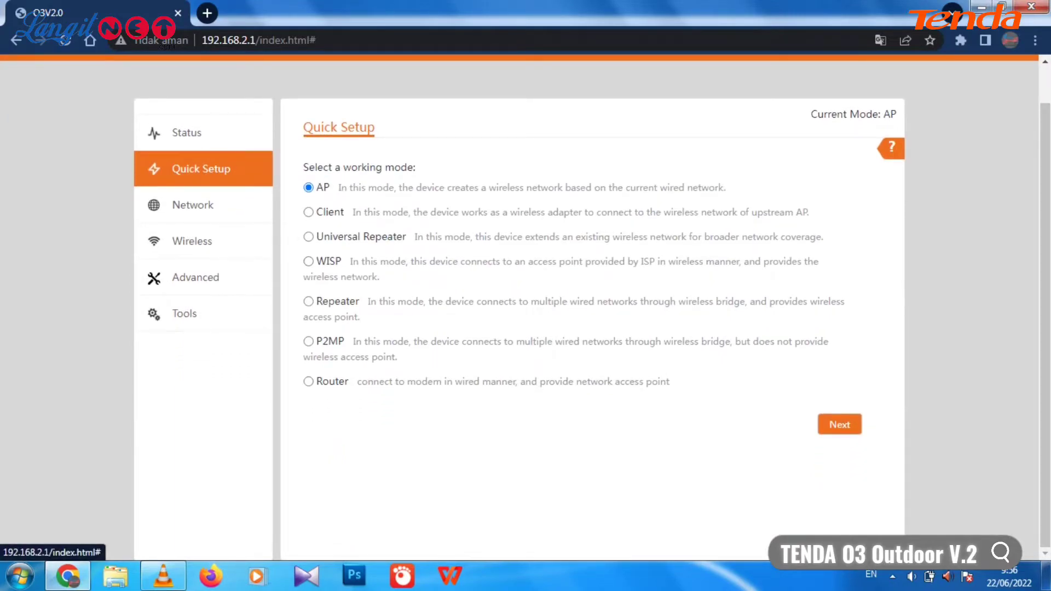
Review the network settings for LAN setup, DHCP server, DHCP clients and VLAN
{"action": "left_click", "coordinate": [193, 205]}
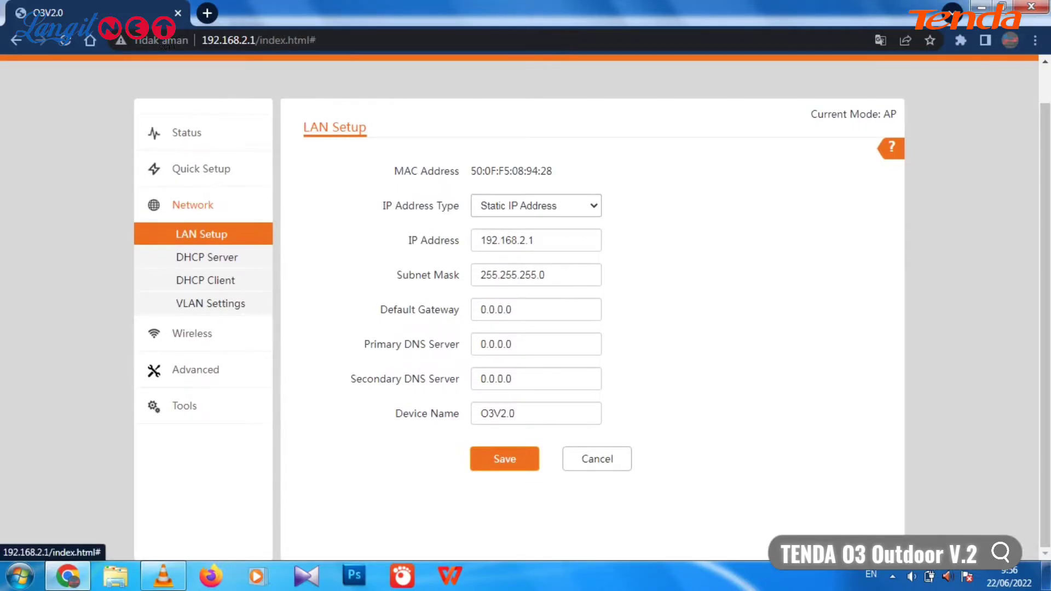
{"action": "left_click", "coordinate": [207, 257]}
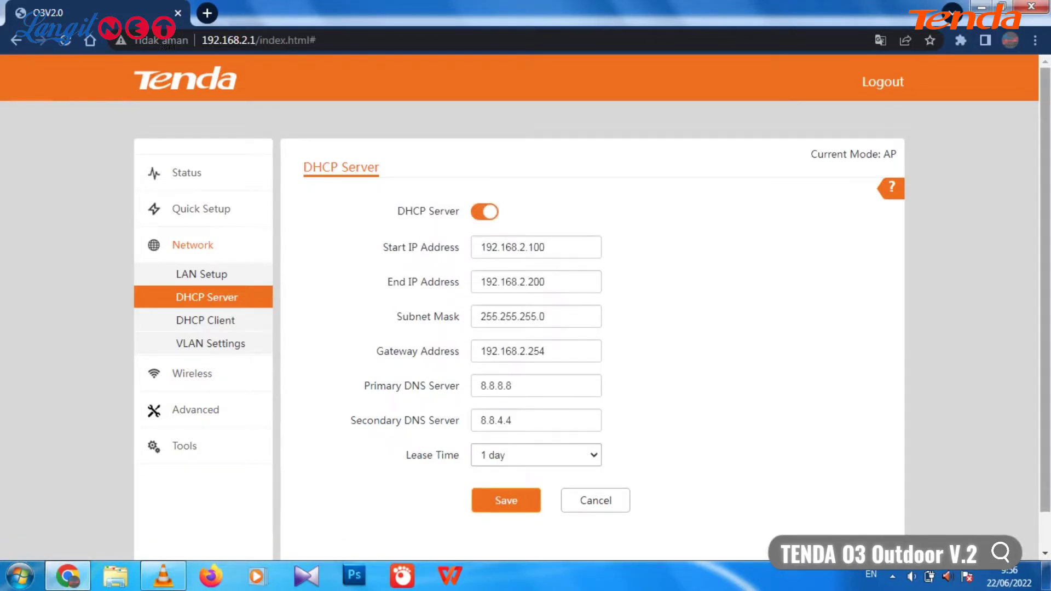
{"action": "left_click_drag", "start_coordinate": [1045, 290], "coordinate": [1045, 326]}
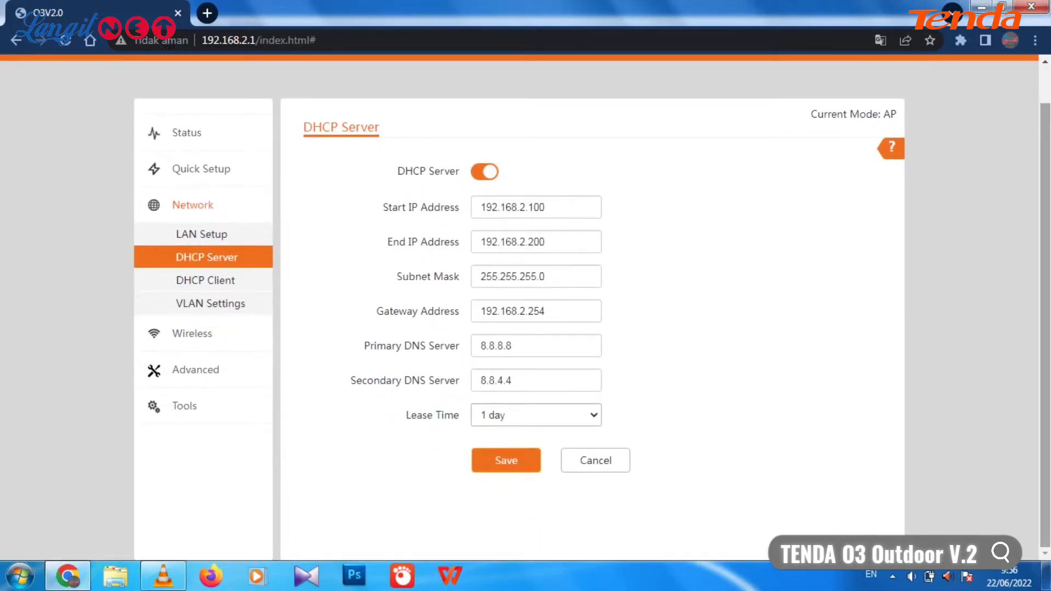
{"action": "left_click", "coordinate": [205, 280]}
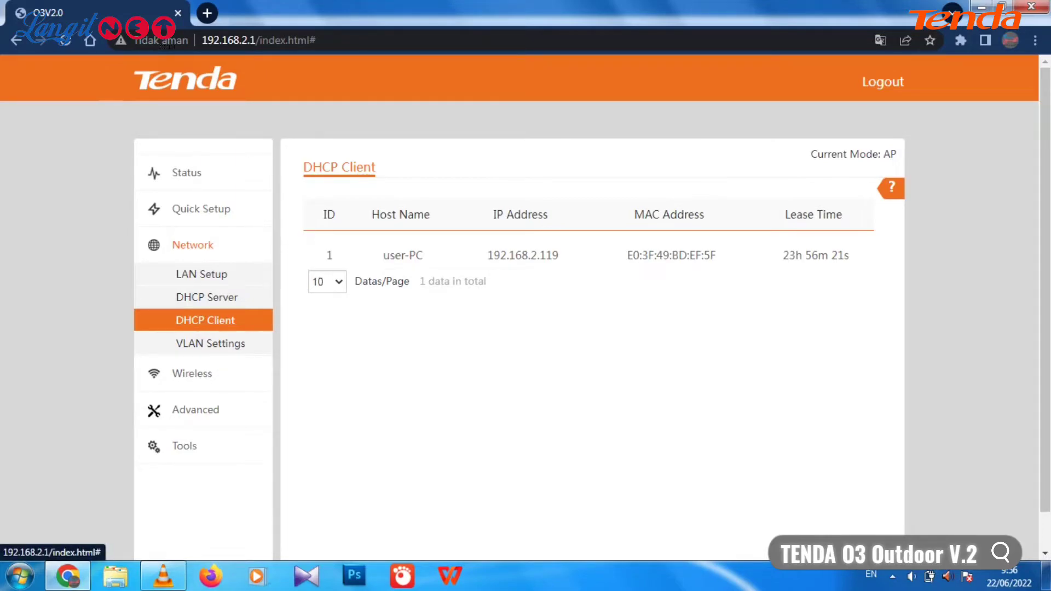
{"action": "left_click", "coordinate": [210, 343]}
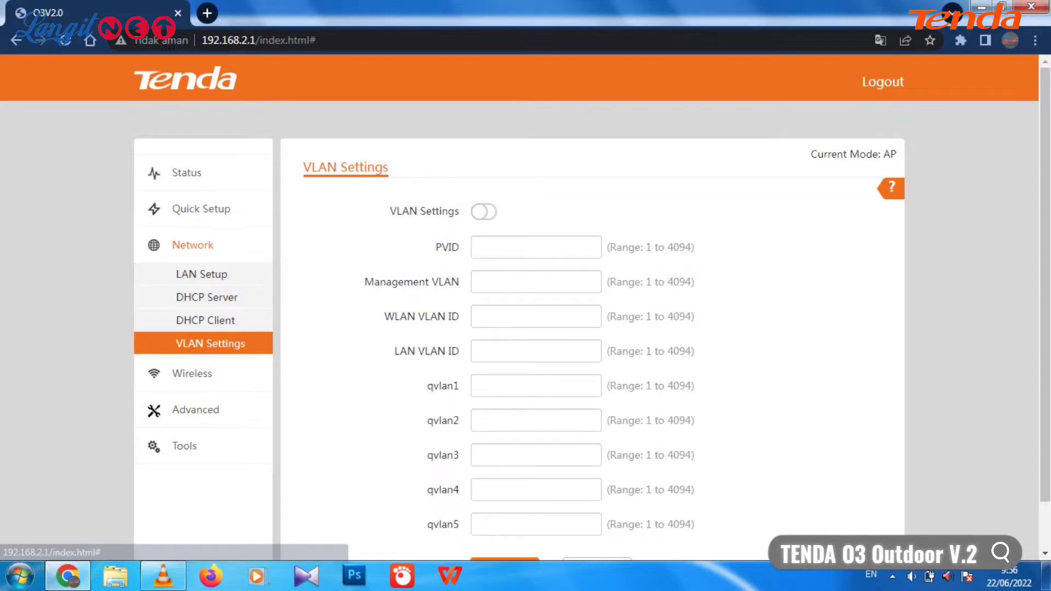
{"action": "left_click_drag", "start_coordinate": [1044, 295], "coordinate": [1044, 316]}
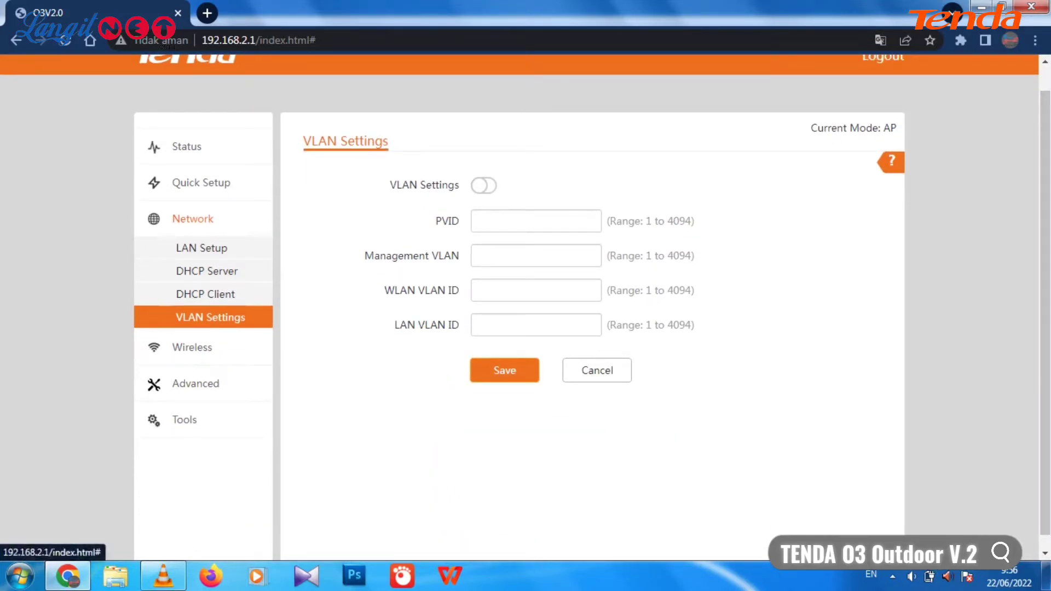
Examine the basic wireless settings, from the country and SSID down to the maximum number of clients
{"action": "left_click", "coordinate": [192, 348]}
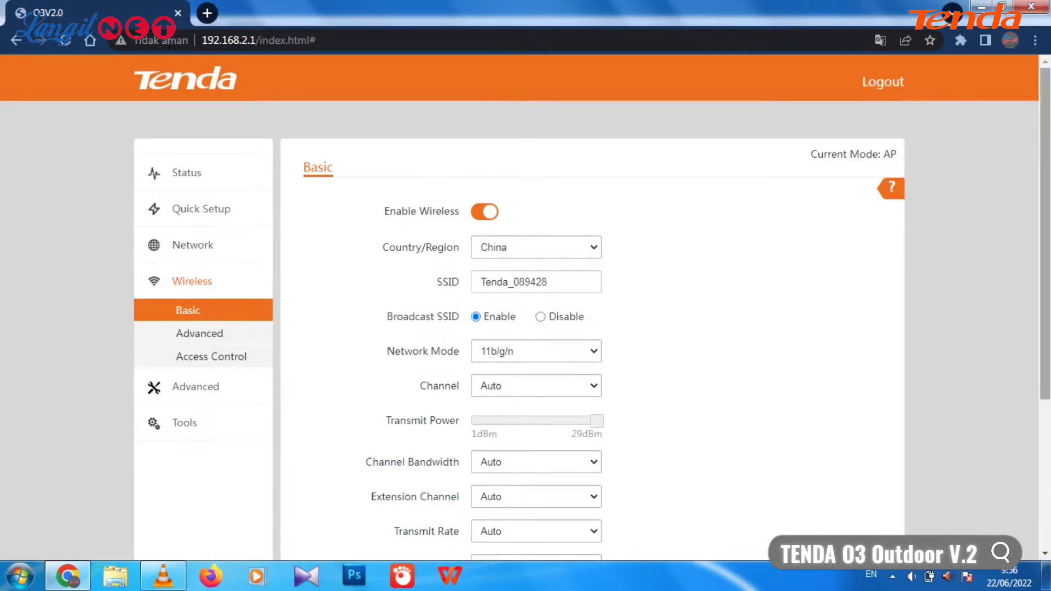
{"action": "scroll", "coordinate": [525, 307], "scroll_direction": "down", "scroll_amount": 2}
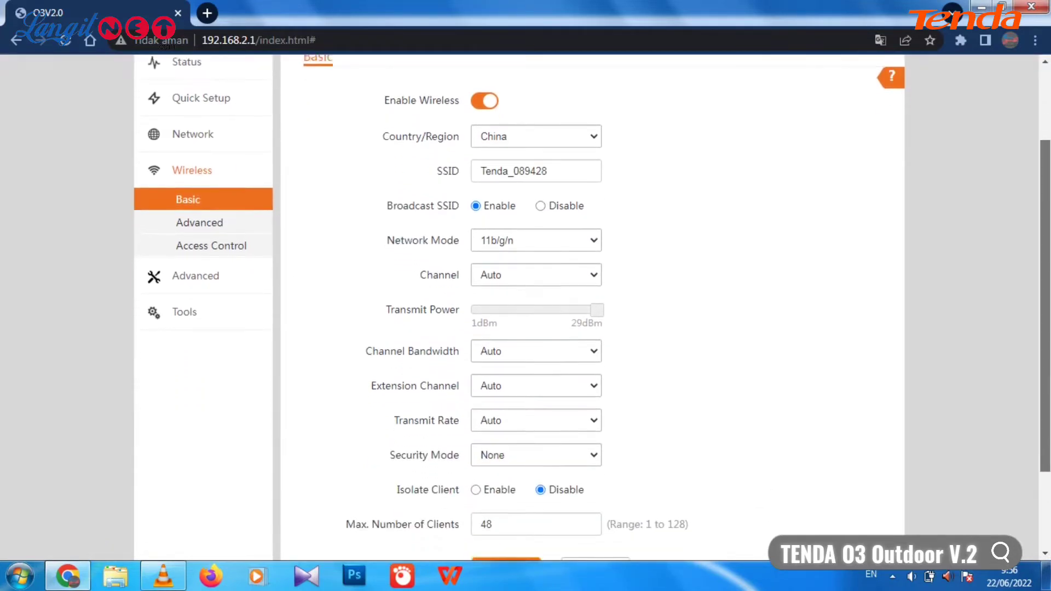
{"action": "scroll", "coordinate": [526, 306], "scroll_direction": "down", "scroll_amount": 2}
{"action": "scroll", "coordinate": [525, 306], "scroll_direction": "up", "scroll_amount": 3}
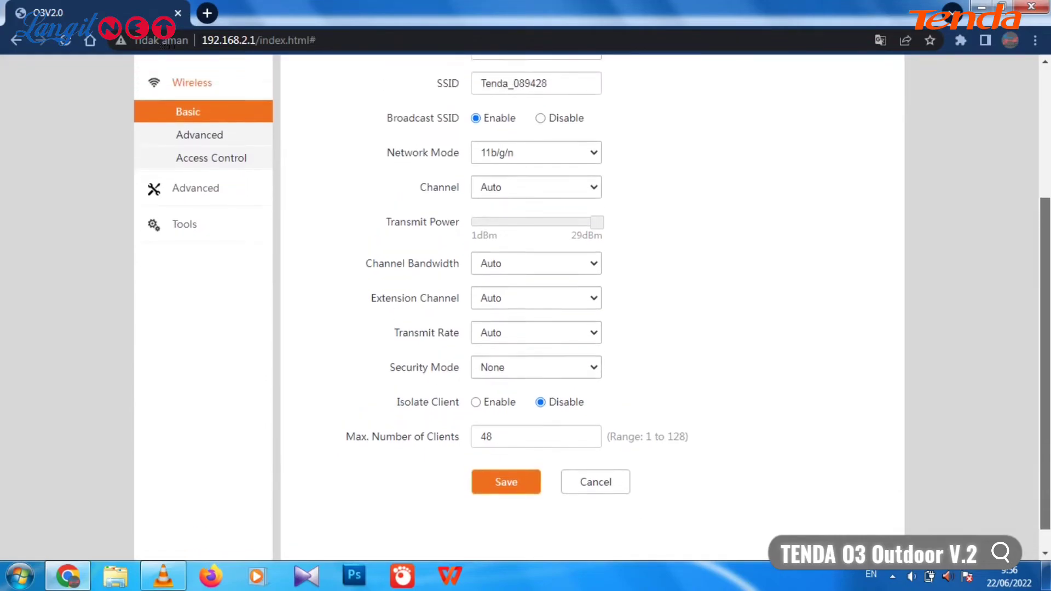
{"action": "scroll", "coordinate": [525, 306], "scroll_direction": "up", "scroll_amount": 1}
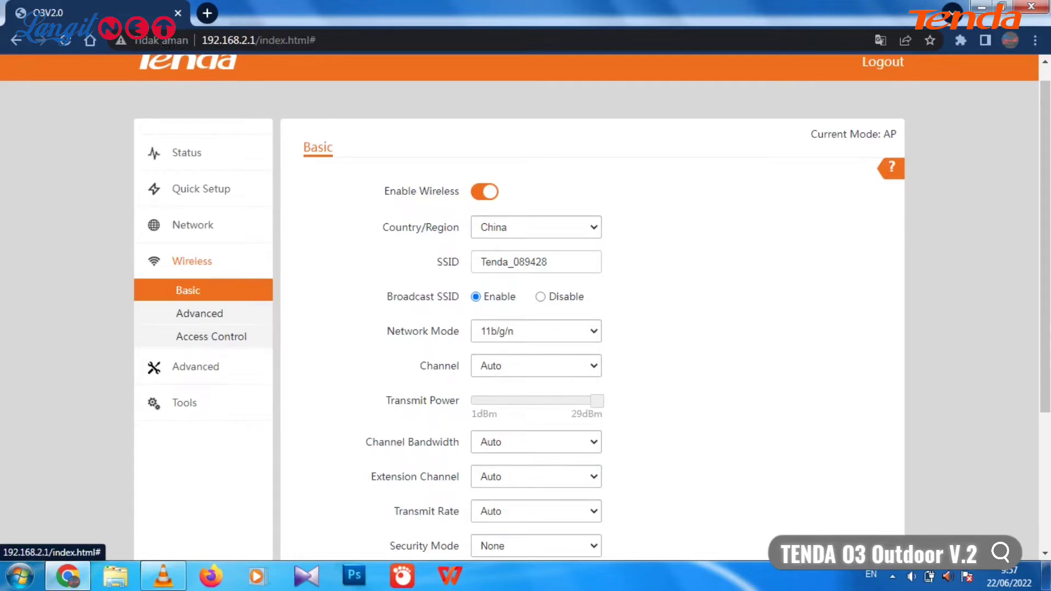
Examine the advanced wireless settings down to the signal LED thresholds, and the wireless access control settings
{"action": "left_click", "coordinate": [199, 314]}
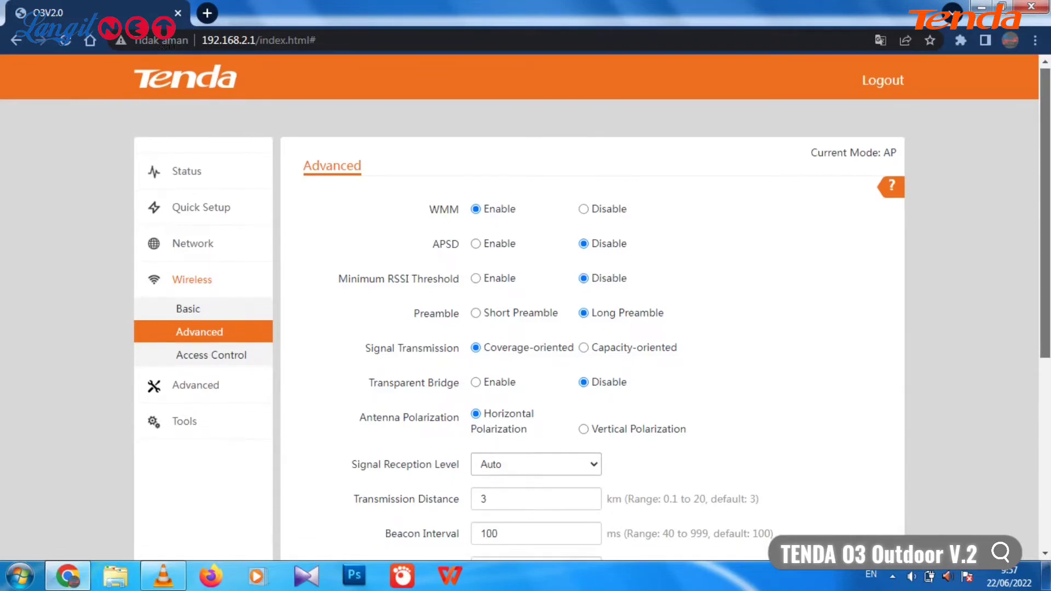
{"action": "scroll", "coordinate": [525, 307], "scroll_direction": "down", "scroll_amount": 2}
{"action": "scroll", "coordinate": [525, 307], "scroll_direction": "down", "scroll_amount": 1}
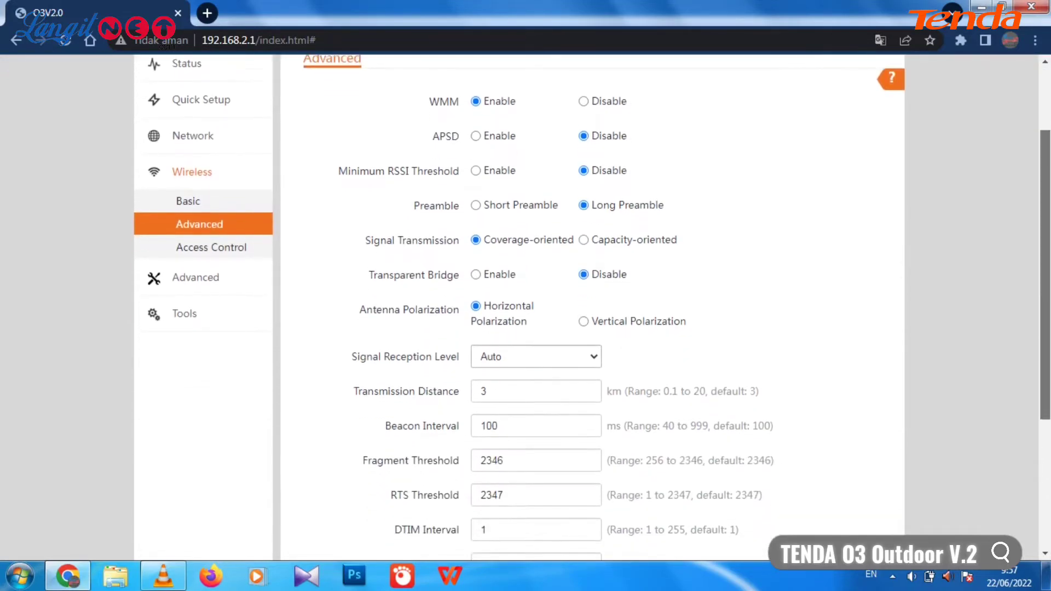
{"action": "scroll", "coordinate": [526, 306], "scroll_direction": "down", "scroll_amount": 1}
{"action": "scroll", "coordinate": [525, 306], "scroll_direction": "down", "scroll_amount": 2}
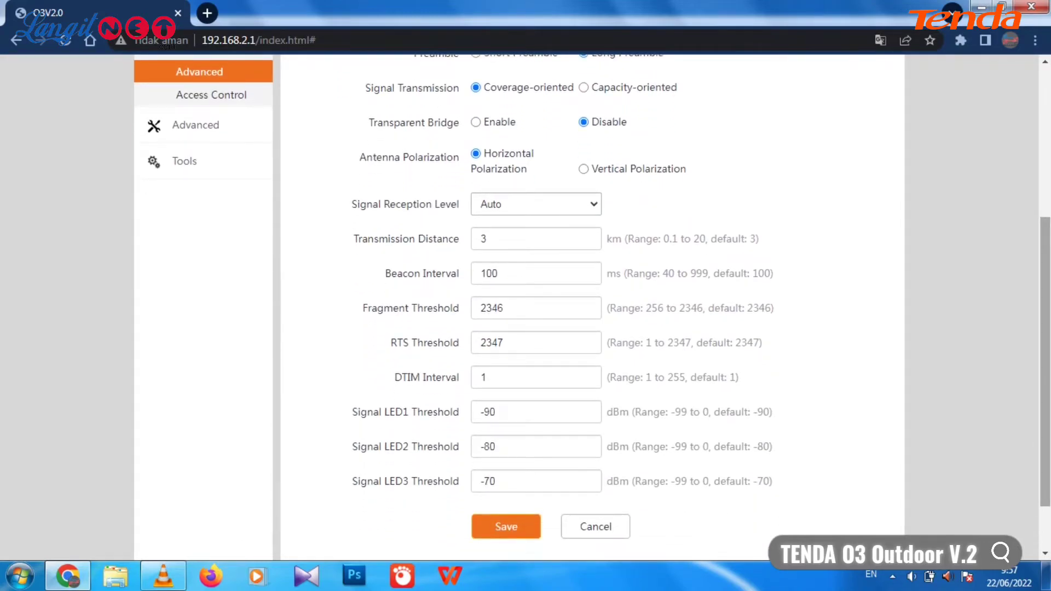
{"action": "scroll", "coordinate": [526, 306], "scroll_direction": "up", "scroll_amount": 3}
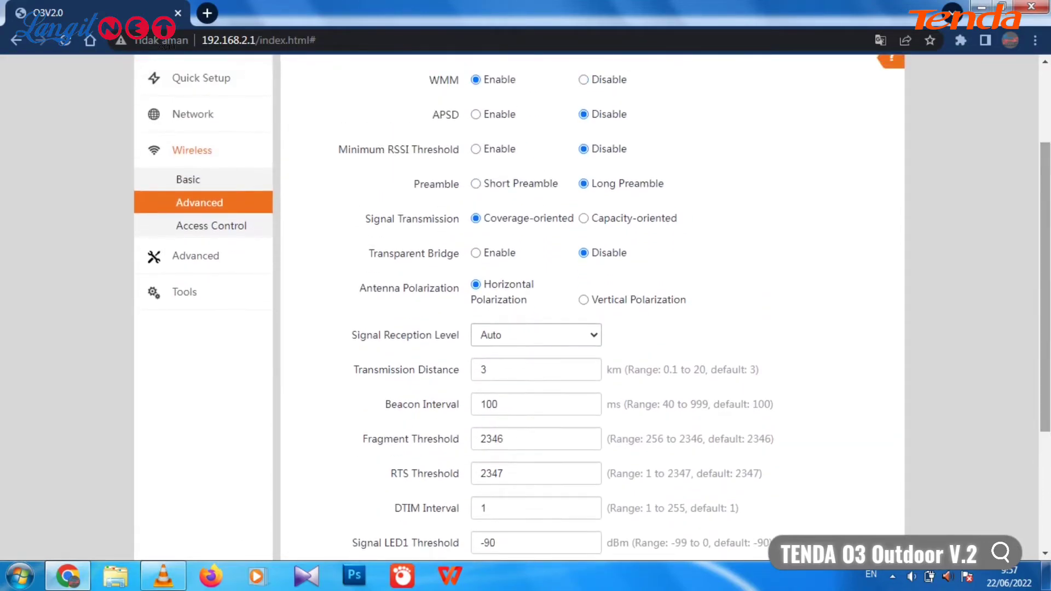
{"action": "scroll", "coordinate": [525, 307], "scroll_direction": "up", "scroll_amount": 2}
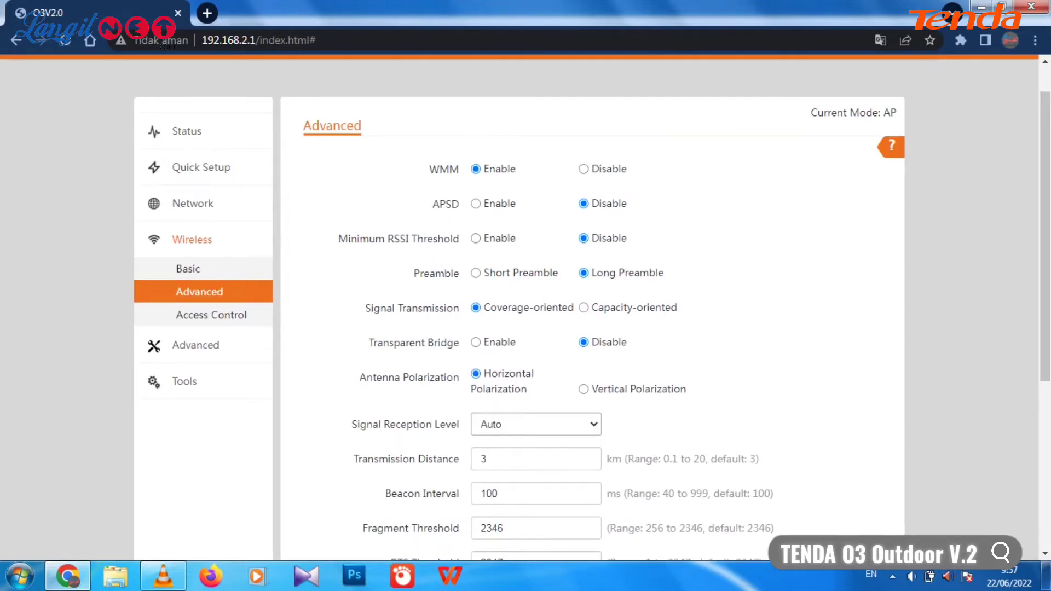
{"action": "left_click", "coordinate": [211, 315]}
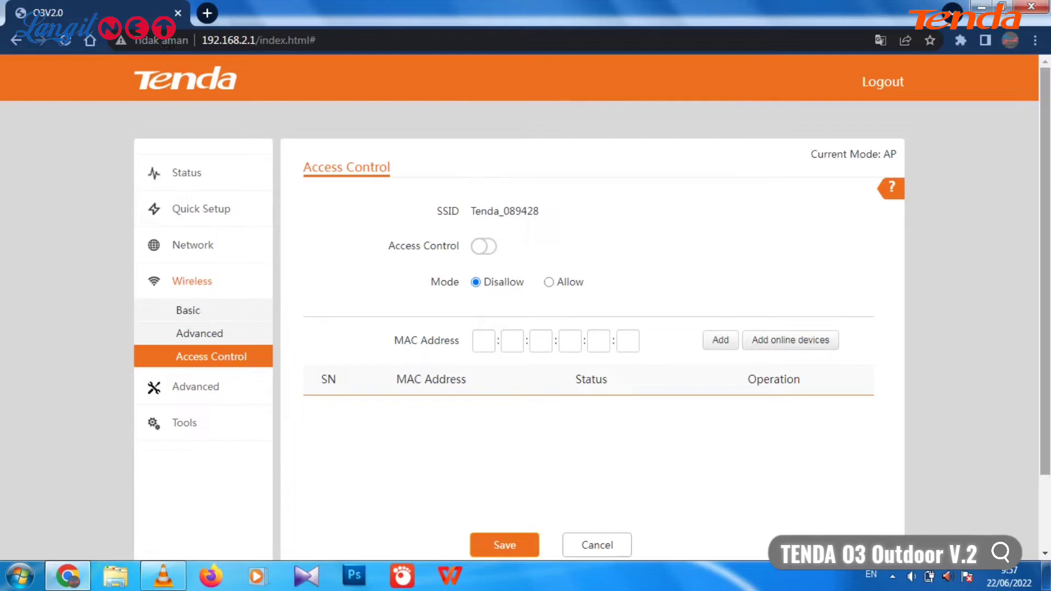
{"action": "scroll", "coordinate": [525, 307], "scroll_direction": "down", "scroll_amount": 1}
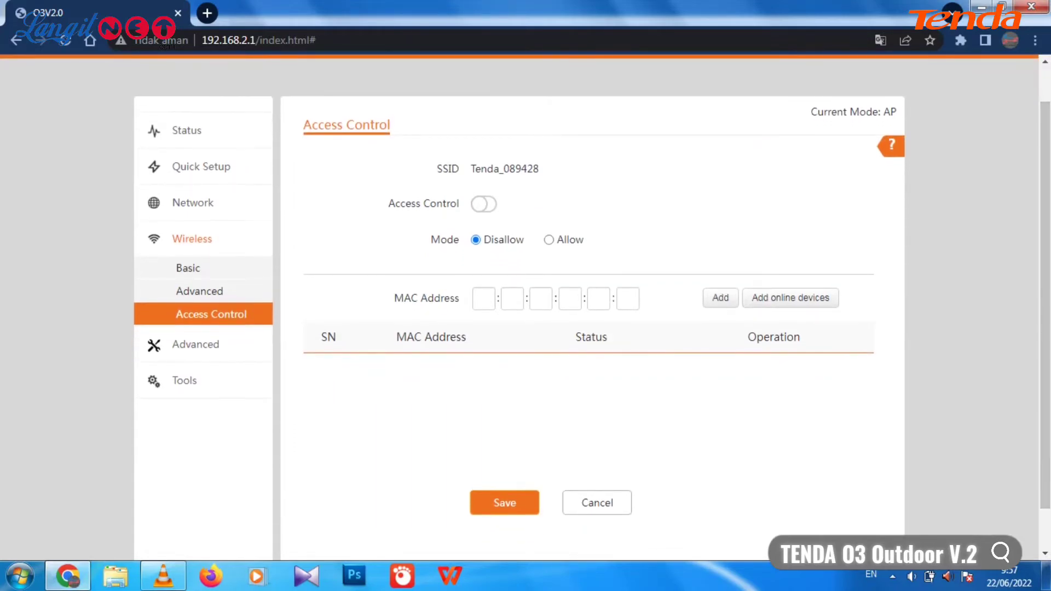
Review the LAN rate settings and the Diagnose options among the advanced settings
{"action": "left_click", "coordinate": [195, 344]}
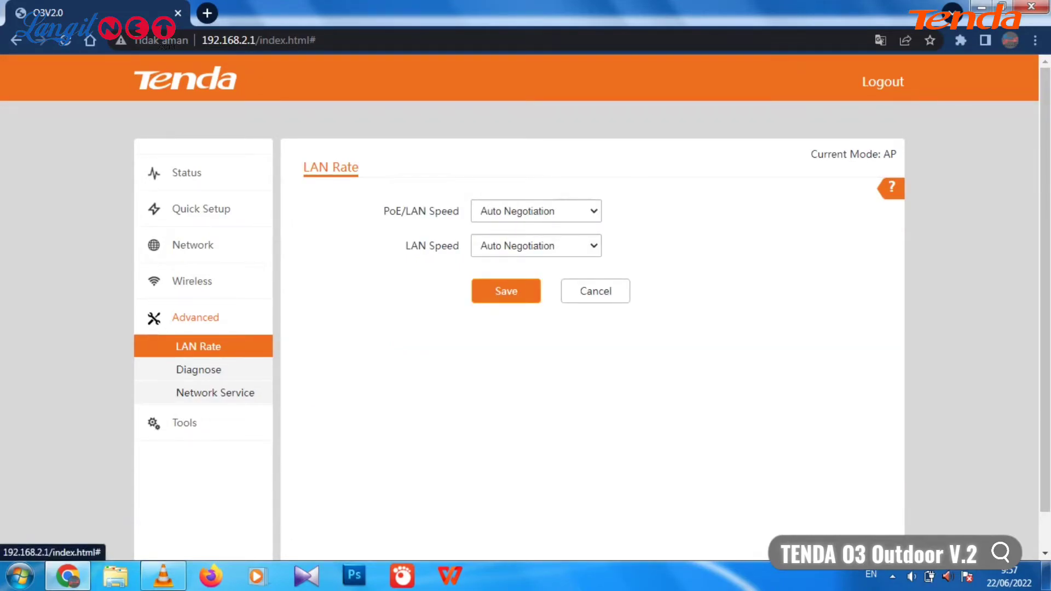
{"action": "left_click", "coordinate": [198, 370]}
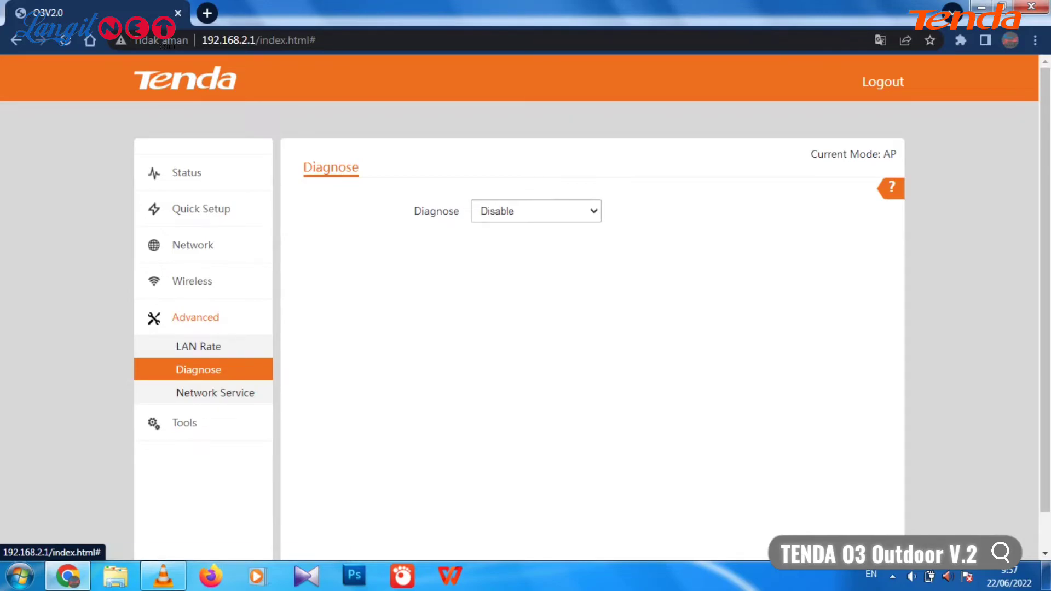
Examine the network service settings, including reboot schedule, login timeout, SNMP agent, ping watchdog and the STP, Telnet and UPNP services
{"action": "left_click", "coordinate": [214, 393]}
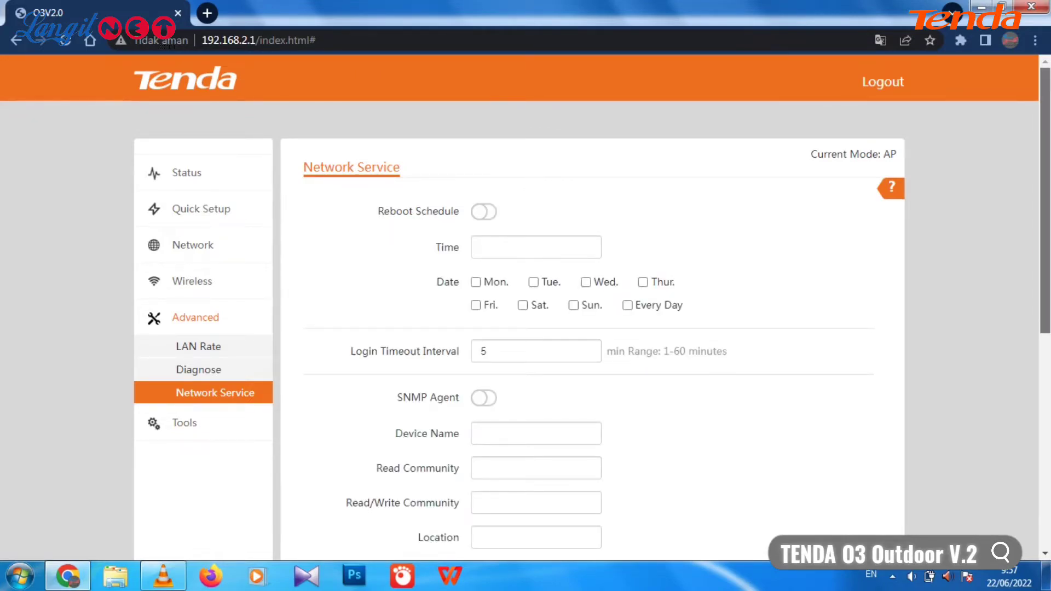
{"action": "scroll", "coordinate": [525, 306], "scroll_direction": "down", "scroll_amount": 2}
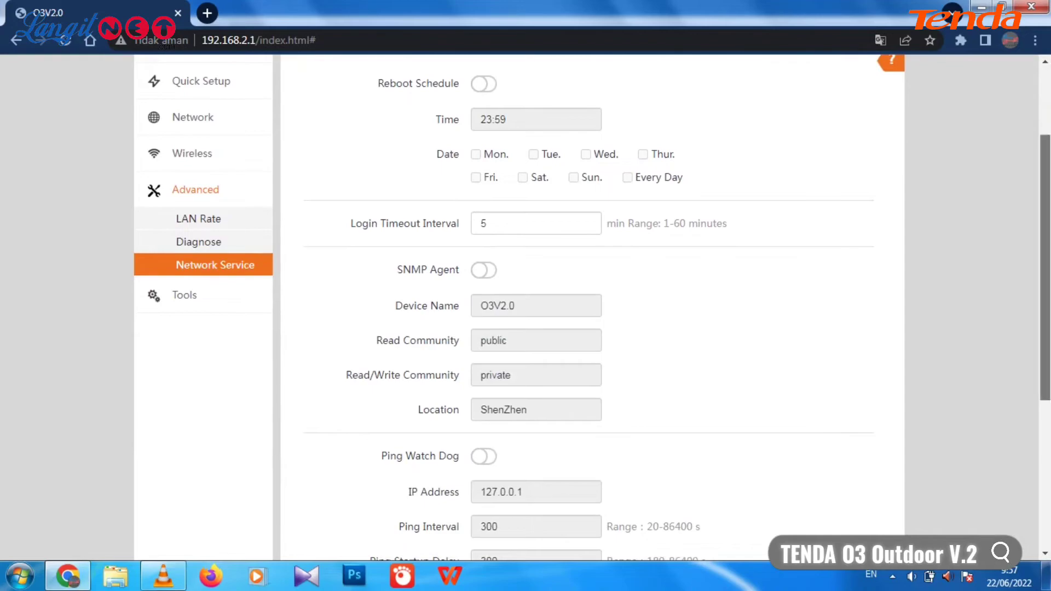
{"action": "scroll", "coordinate": [591, 307], "scroll_direction": "down", "scroll_amount": 2}
{"action": "left_click_drag", "start_coordinate": [1045, 330], "coordinate": [1045, 329]}
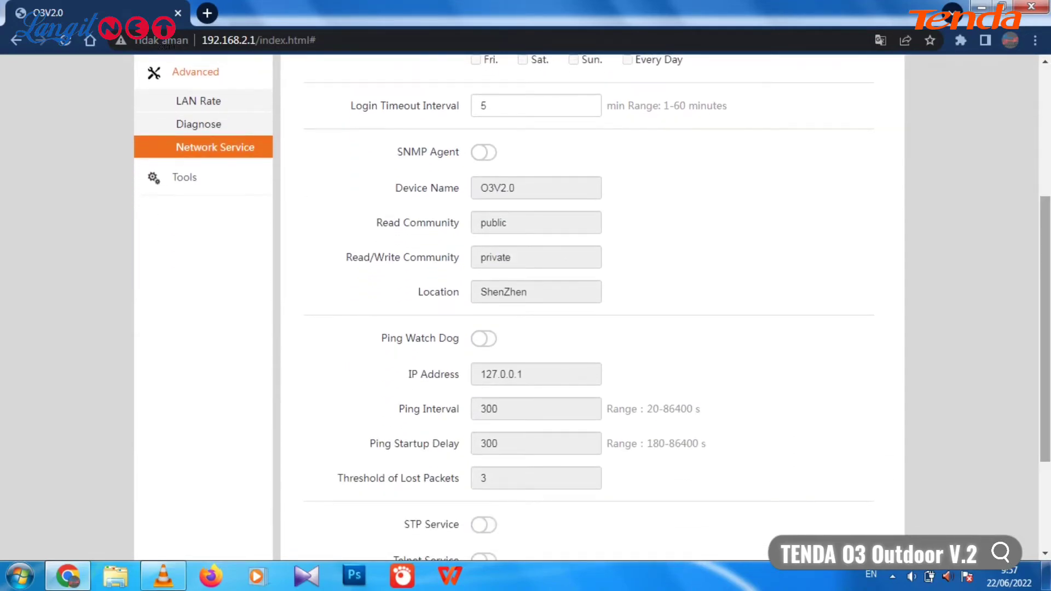
{"action": "scroll", "coordinate": [591, 307], "scroll_direction": "down", "scroll_amount": 3}
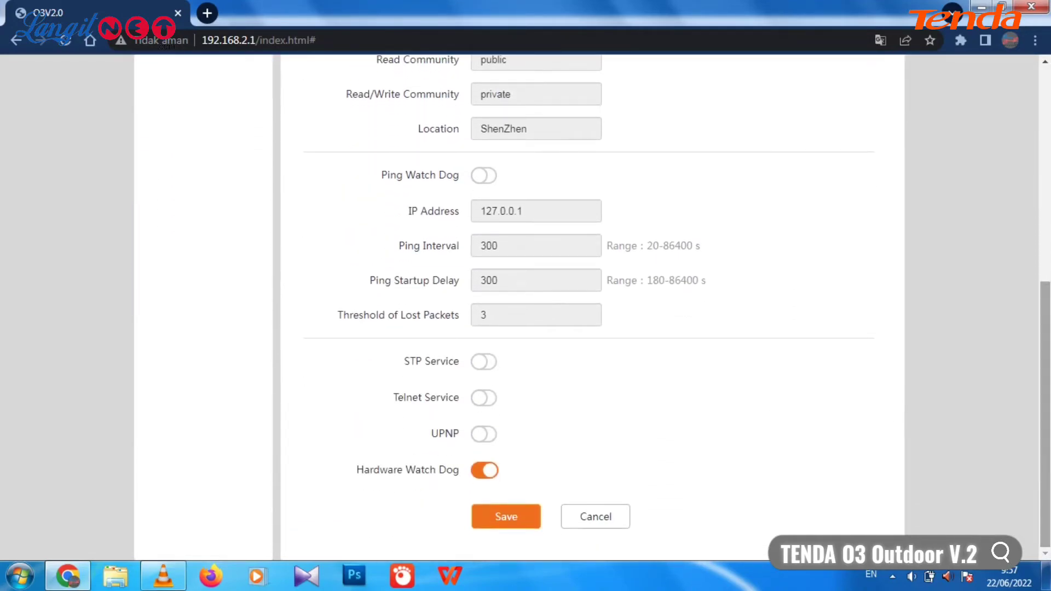
{"action": "scroll", "coordinate": [591, 307], "scroll_direction": "up", "scroll_amount": 3}
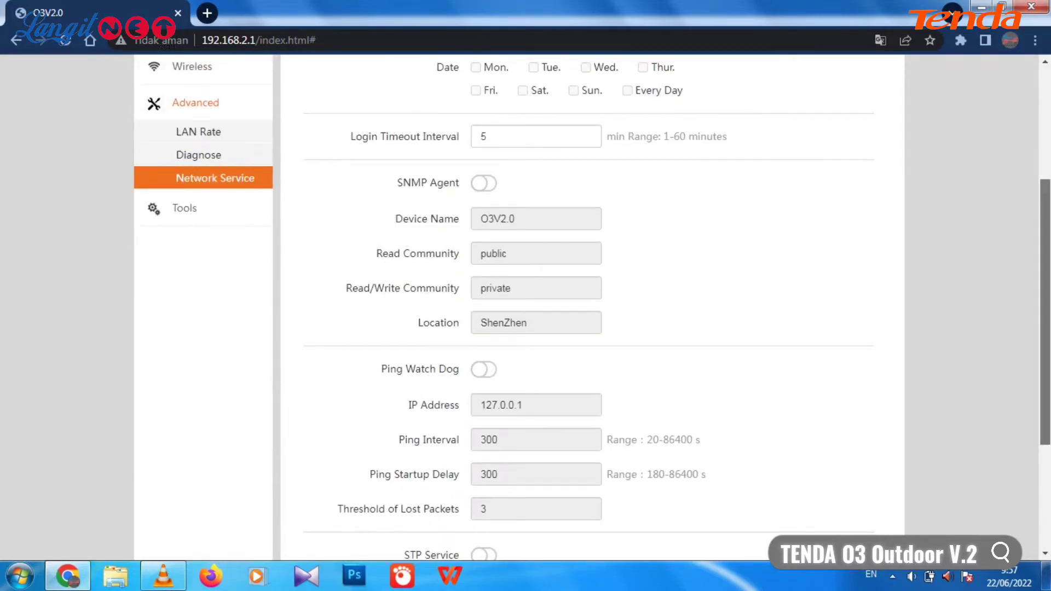
{"action": "scroll", "coordinate": [591, 306], "scroll_direction": "up", "scroll_amount": 2}
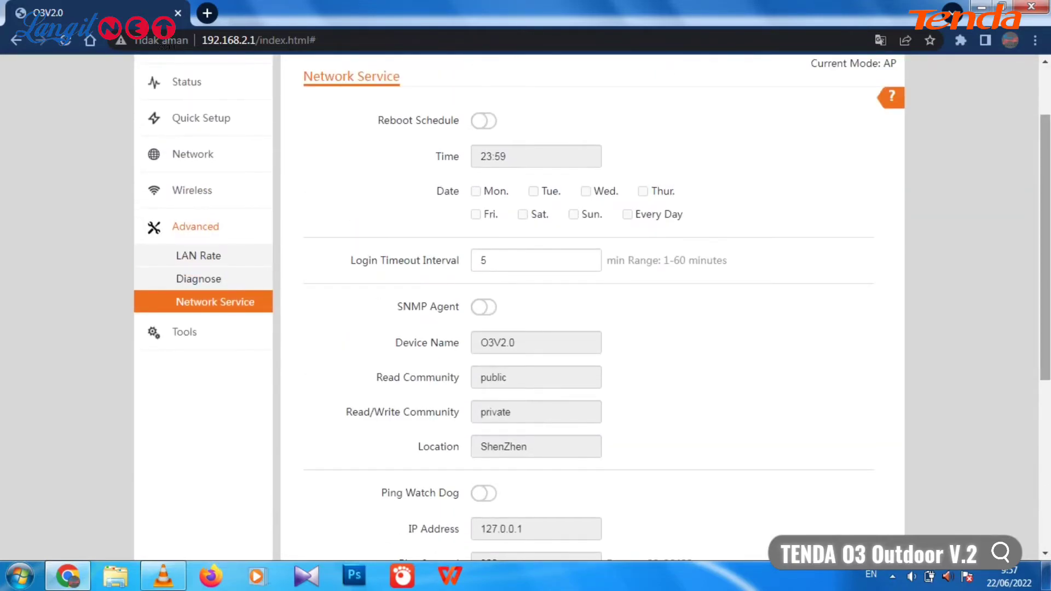
Review the date and time, maintenance and account pages among the tools settings
{"action": "scroll", "coordinate": [591, 306], "scroll_direction": "up", "scroll_amount": 1}
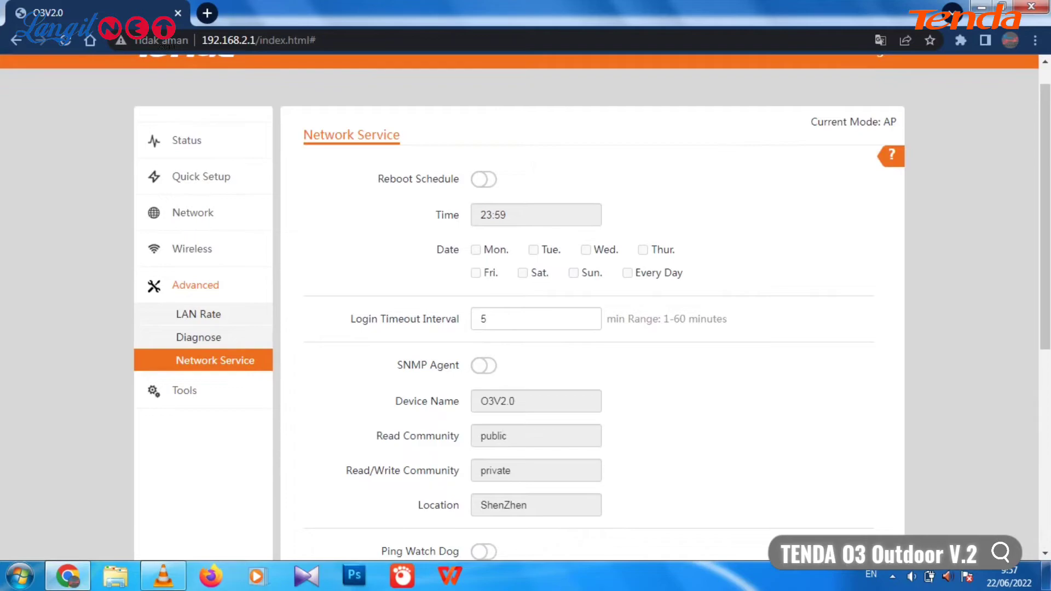
{"action": "left_click", "coordinate": [185, 390]}
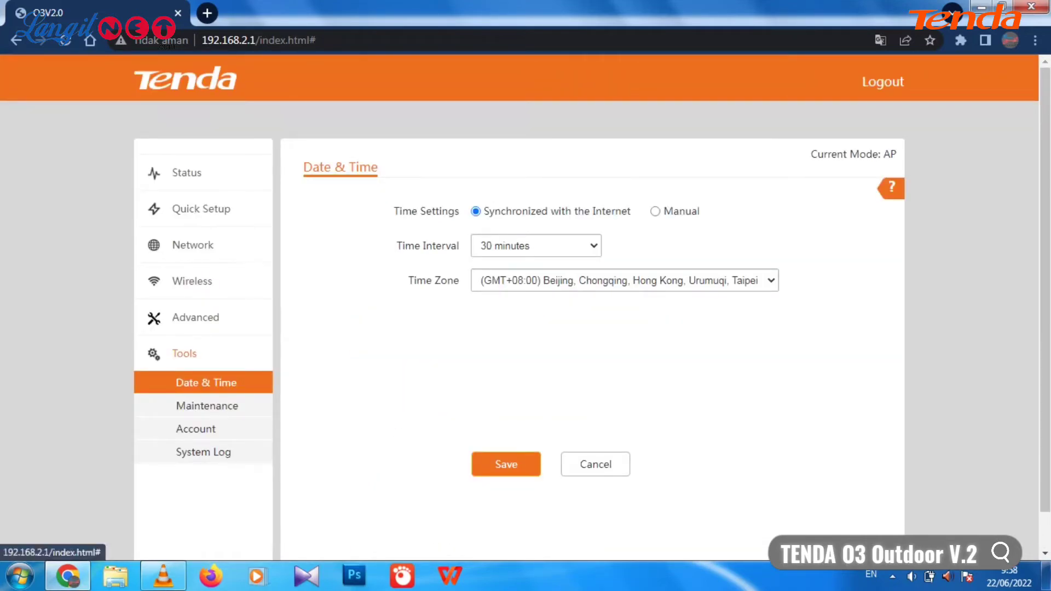
{"action": "left_click", "coordinate": [206, 406]}
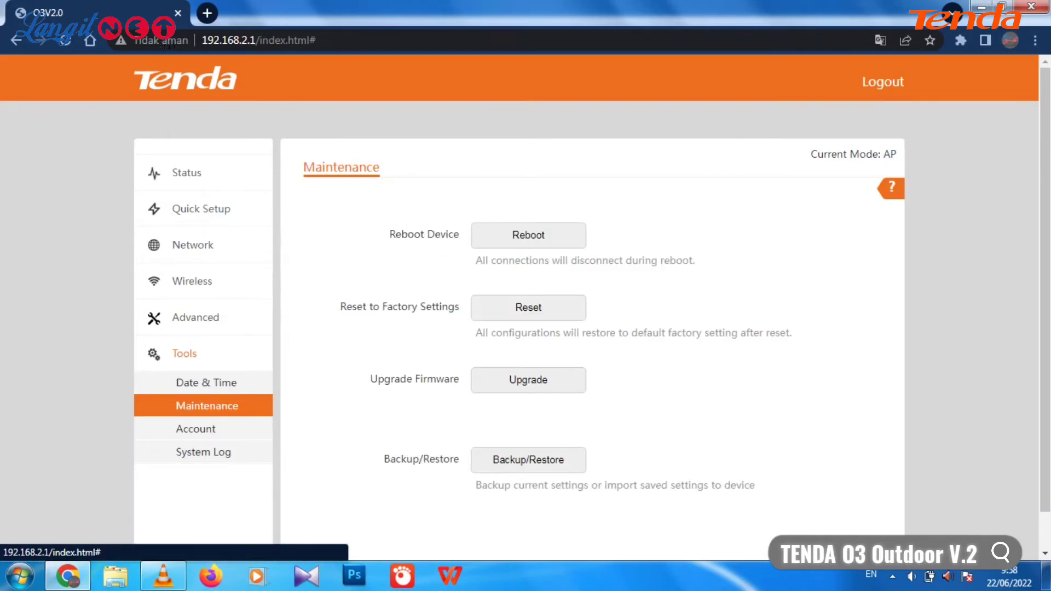
{"action": "scroll", "coordinate": [526, 297], "scroll_direction": "down", "scroll_amount": 1}
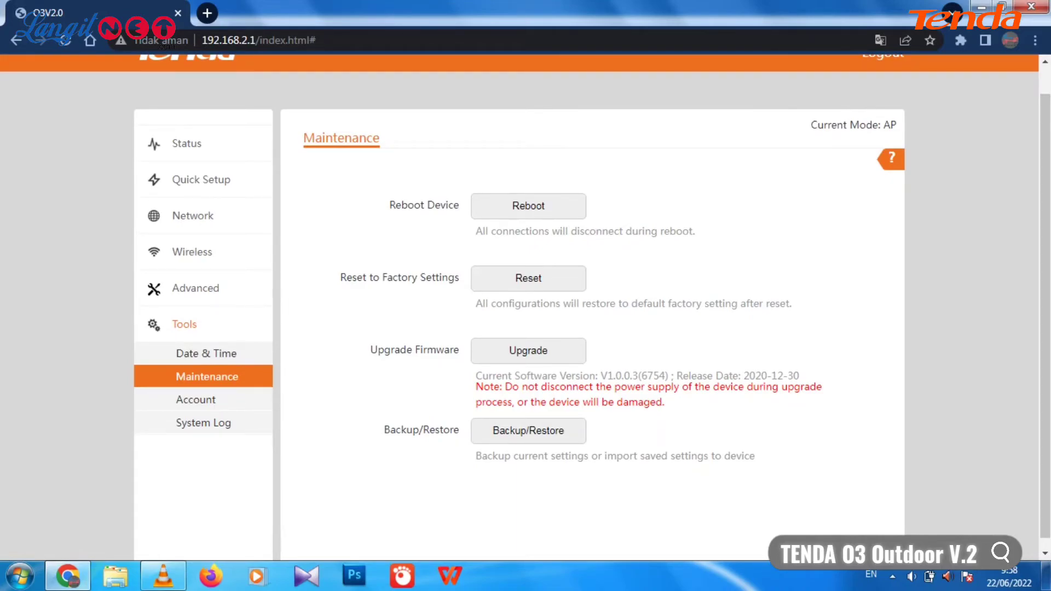
{"action": "left_click", "coordinate": [196, 400]}
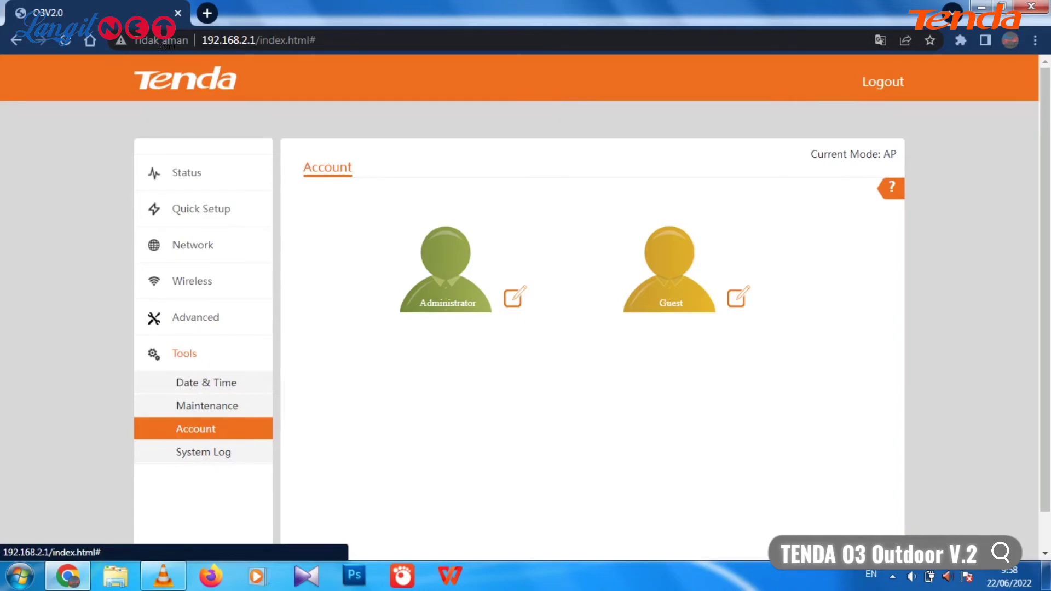
Examine the system log of all types, from the newest entry down to the end of the list
{"action": "left_click", "coordinate": [203, 452]}
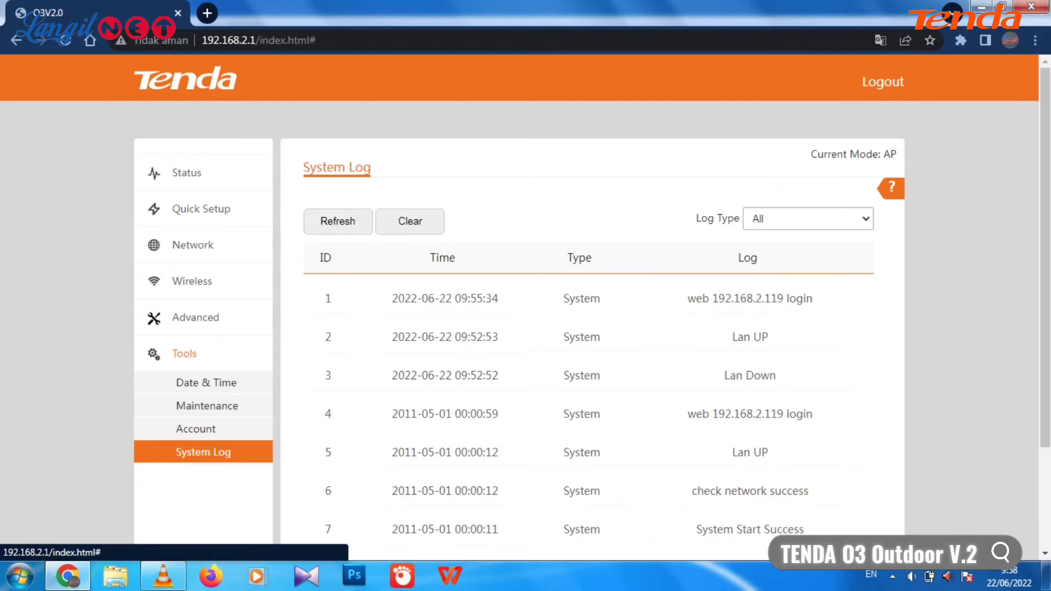
{"action": "left_click_drag", "start_coordinate": [1045, 257], "coordinate": [1044, 327]}
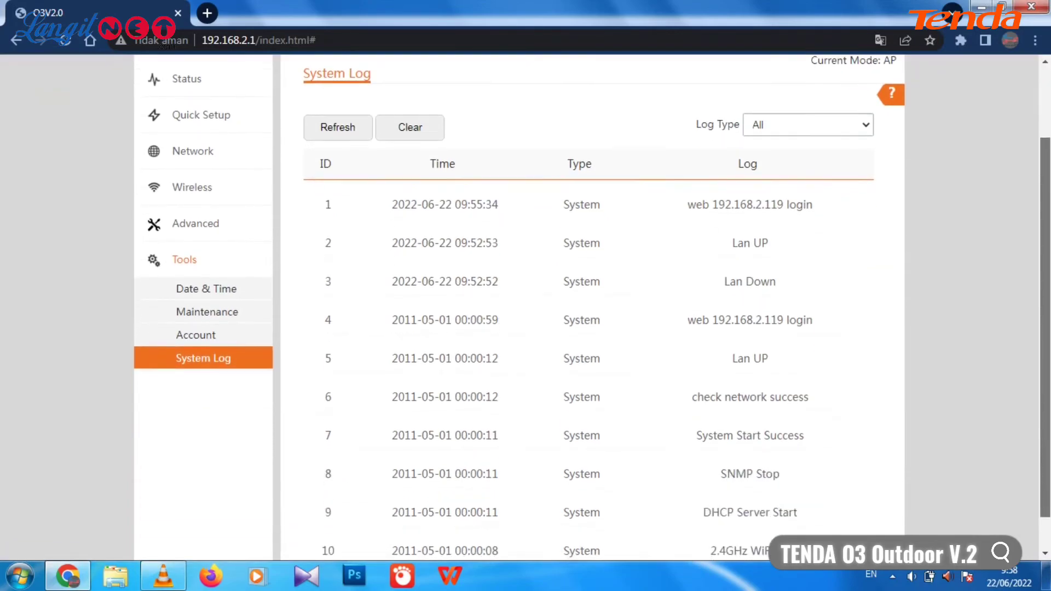
{"action": "scroll", "coordinate": [592, 309], "scroll_direction": "down", "scroll_amount": 1}
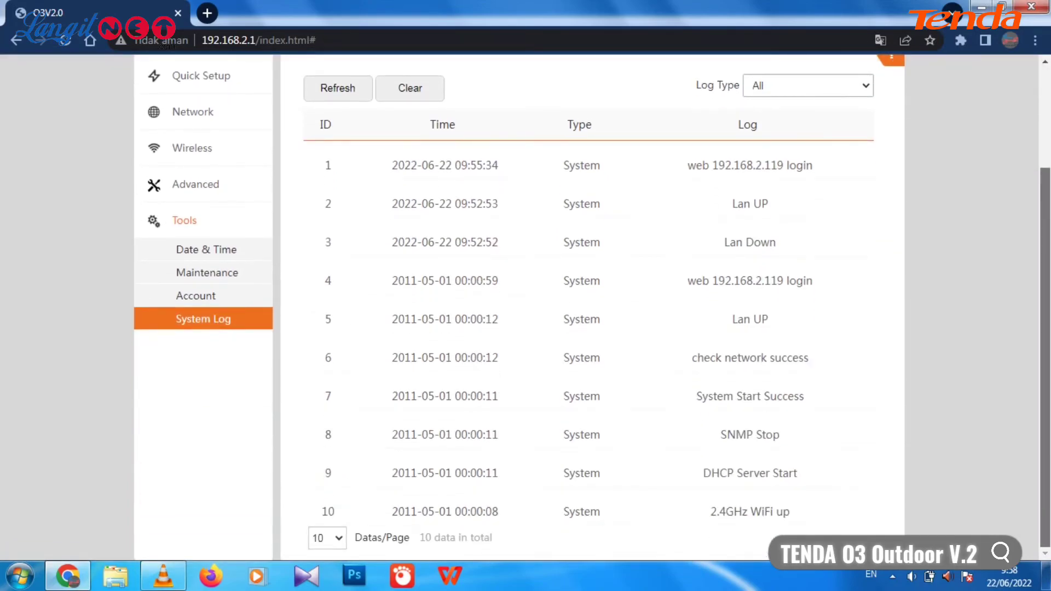
{"action": "right_click", "coordinate": [795, 240]}
{"action": "key", "text": "Escape"}
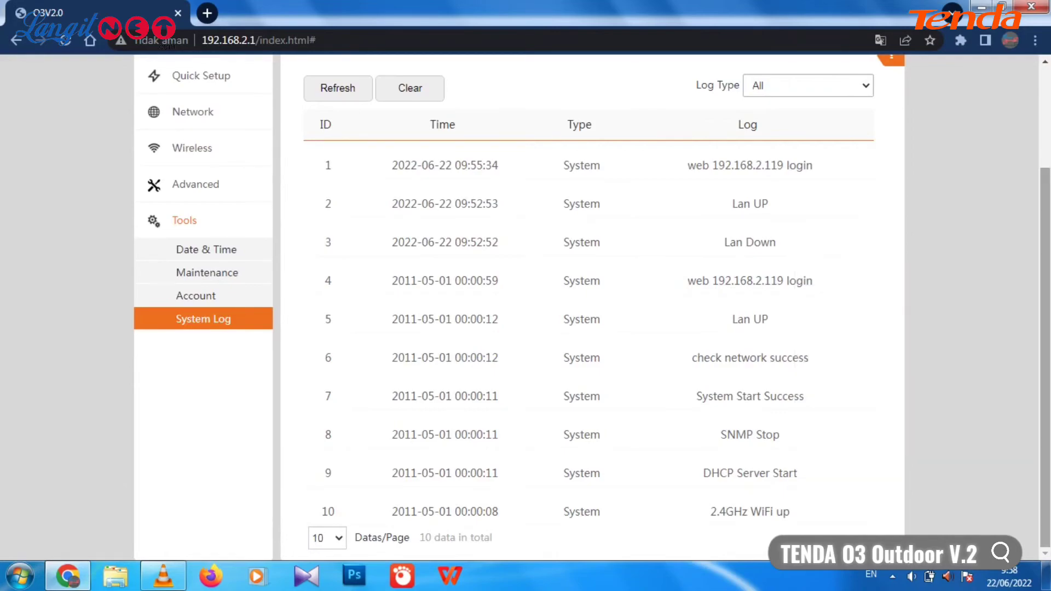
{"action": "scroll", "coordinate": [592, 308], "scroll_direction": "up", "scroll_amount": 2}
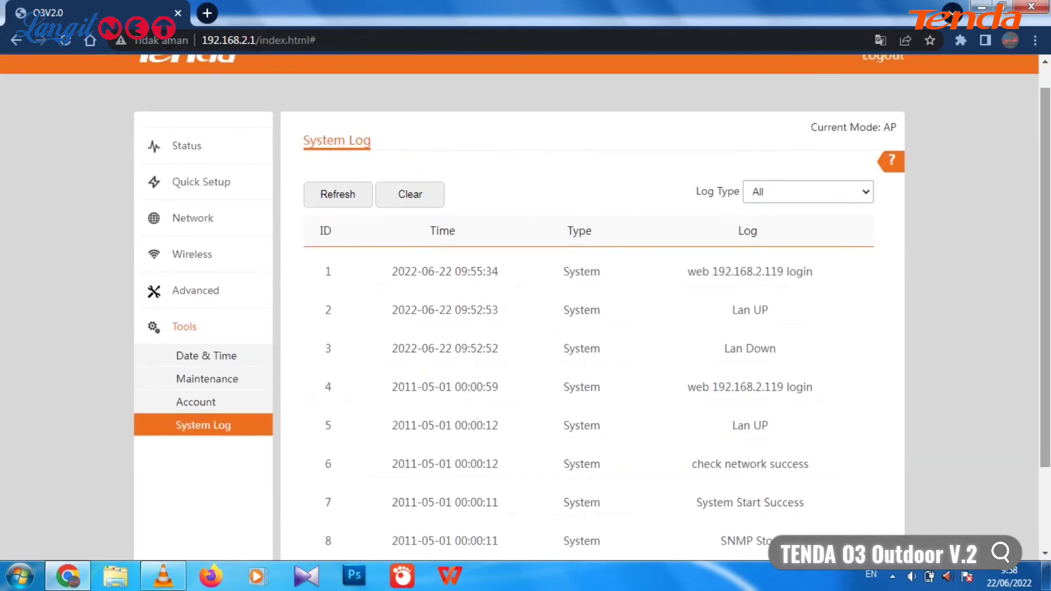
{"action": "scroll", "coordinate": [318, 454], "scroll_direction": "up", "scroll_amount": 1}
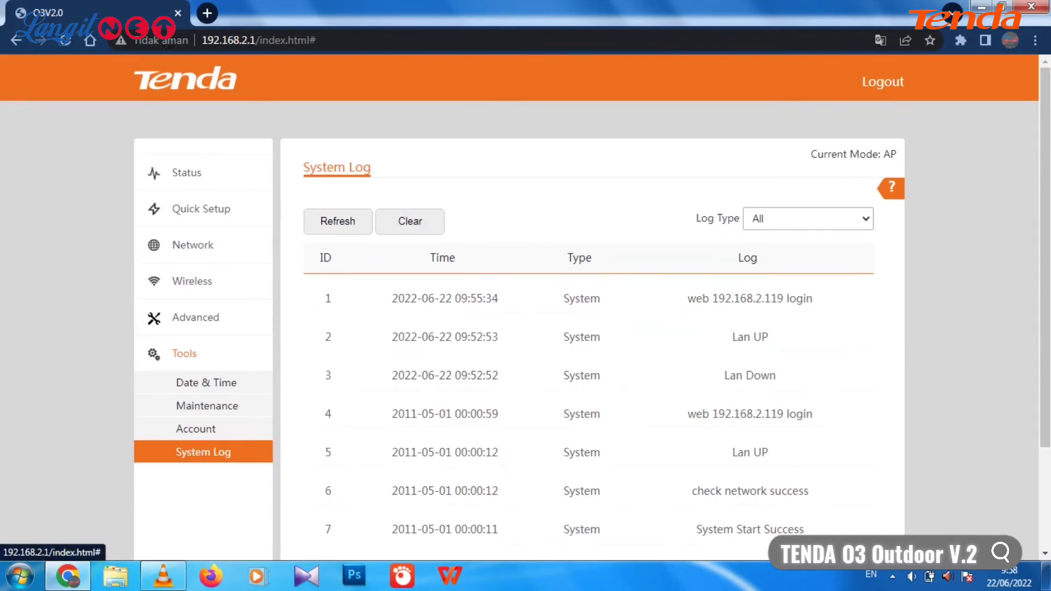
Look over the Status page again, from the system status through the sections below it
{"action": "left_click", "coordinate": [188, 173]}
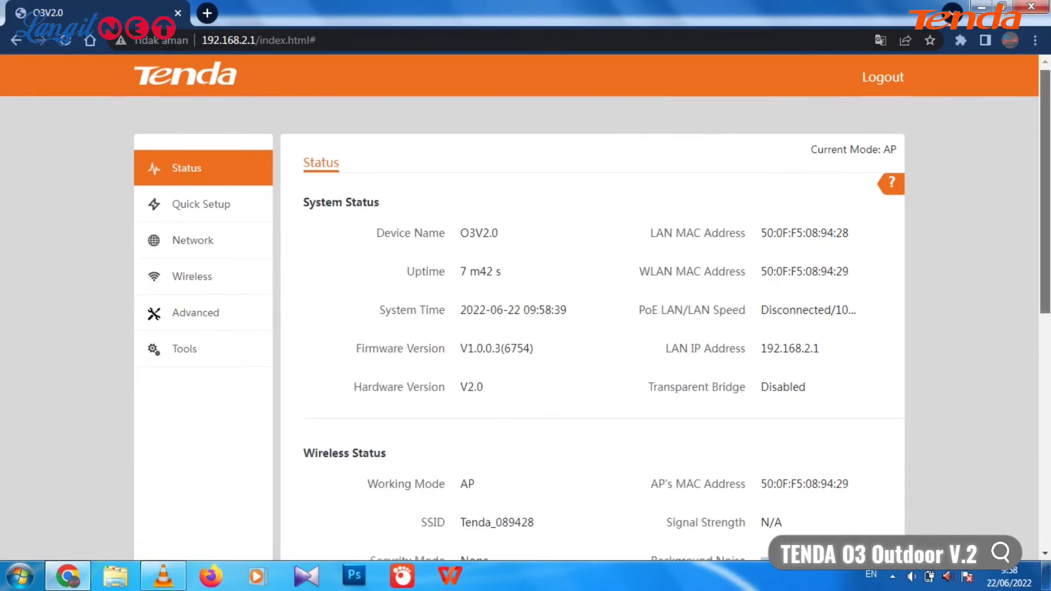
{"action": "scroll", "coordinate": [594, 307], "scroll_direction": "down", "scroll_amount": 3}
{"action": "scroll", "coordinate": [594, 306], "scroll_direction": "down", "scroll_amount": 3}
{"action": "scroll", "coordinate": [594, 307], "scroll_direction": "up", "scroll_amount": 8}
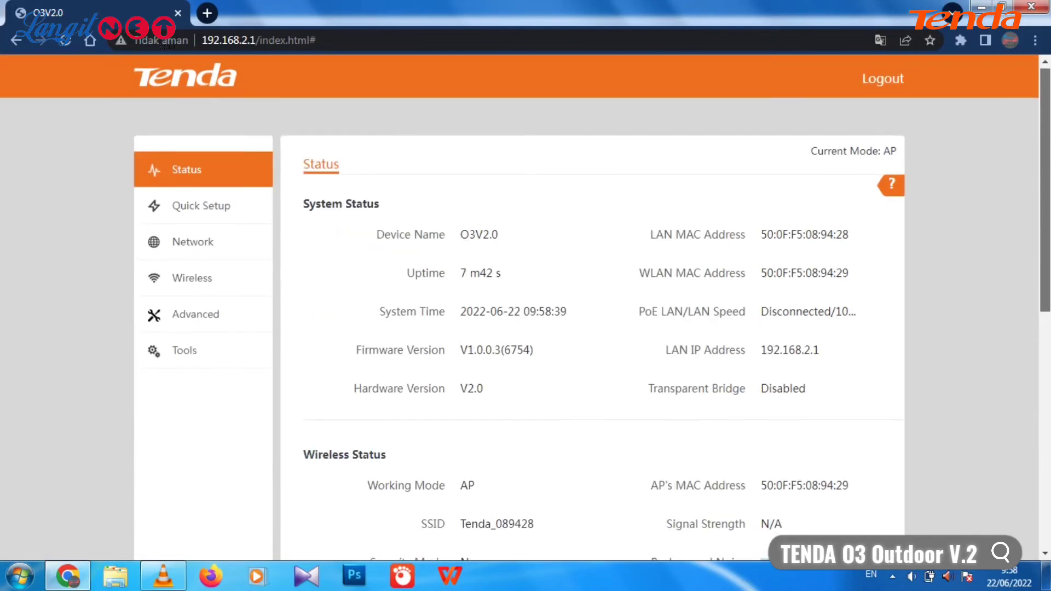
Revisit the Quick Setup working modes, the LAN setup and the basic wireless settings
{"action": "left_click", "coordinate": [200, 208]}
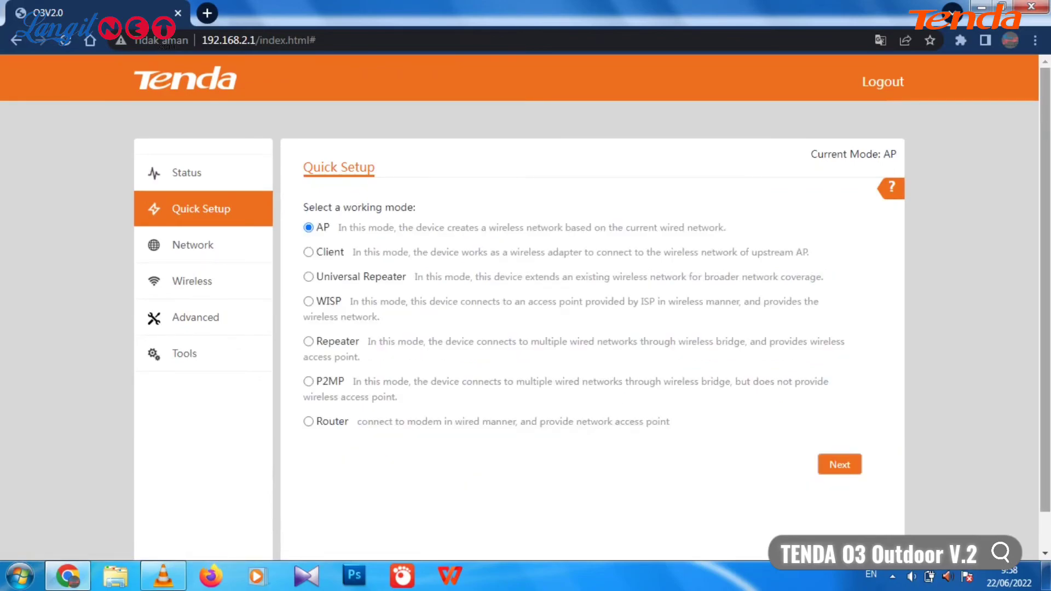
{"action": "left_click", "coordinate": [192, 245]}
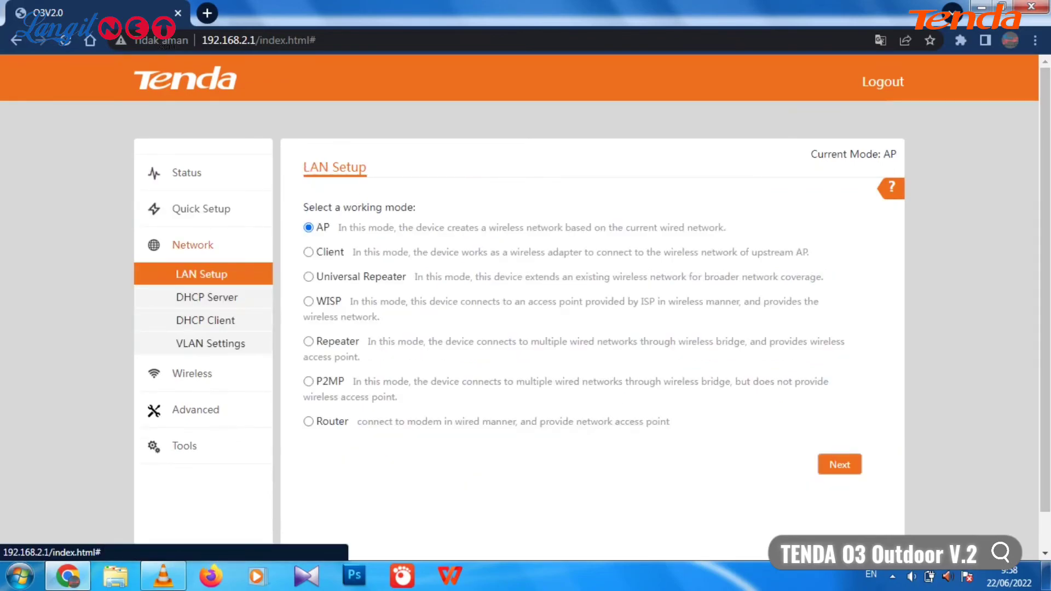
{"action": "left_click", "coordinate": [192, 373]}
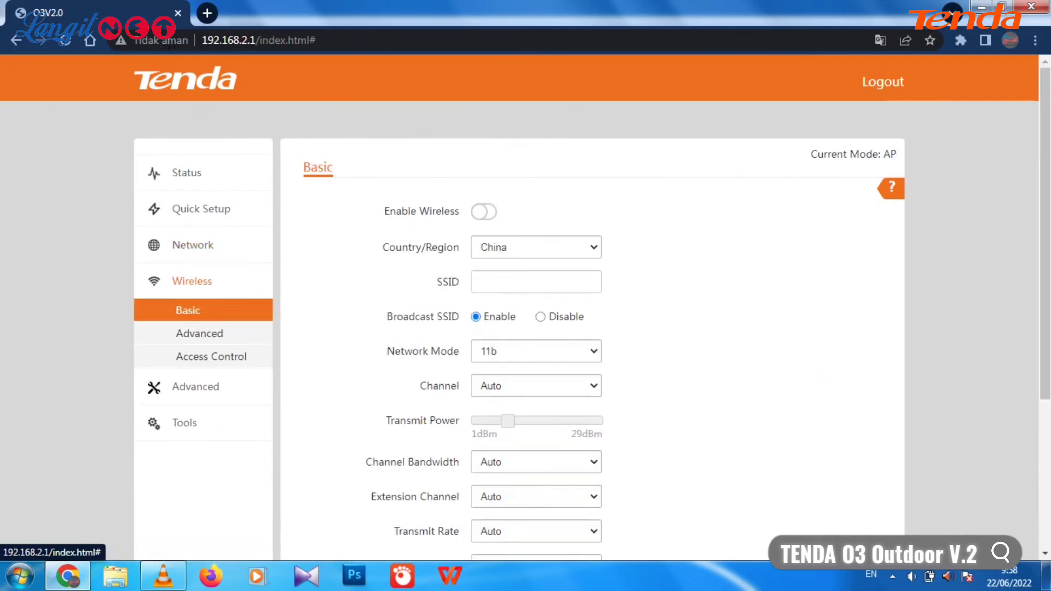
Recheck the advanced LAN rate and Diagnose pages, and return to the Status page
{"action": "left_click", "coordinate": [195, 386]}
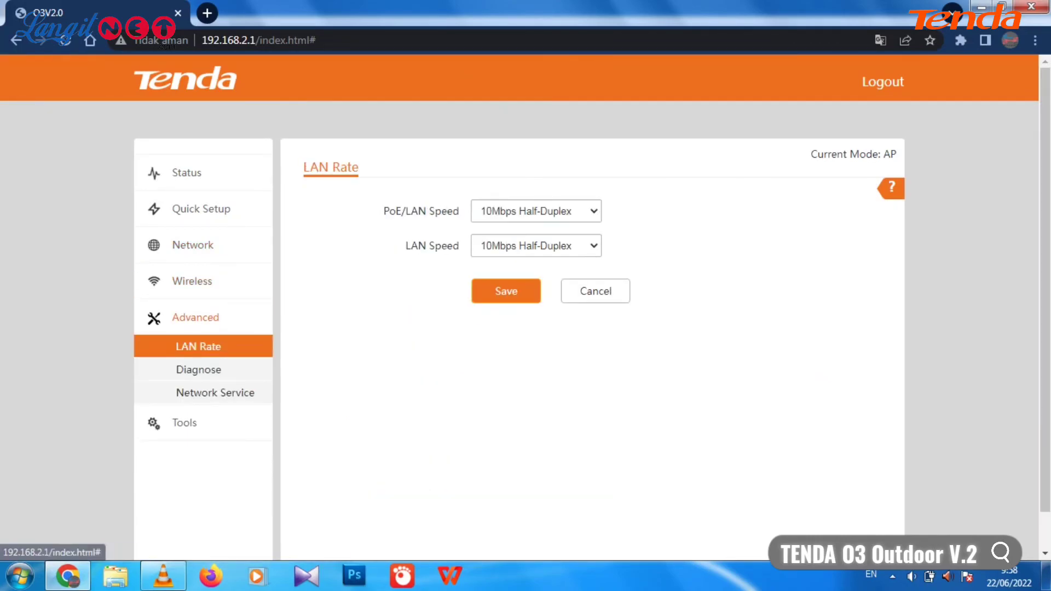
{"action": "left_click_drag", "start_coordinate": [1045, 290], "coordinate": [1044, 326]}
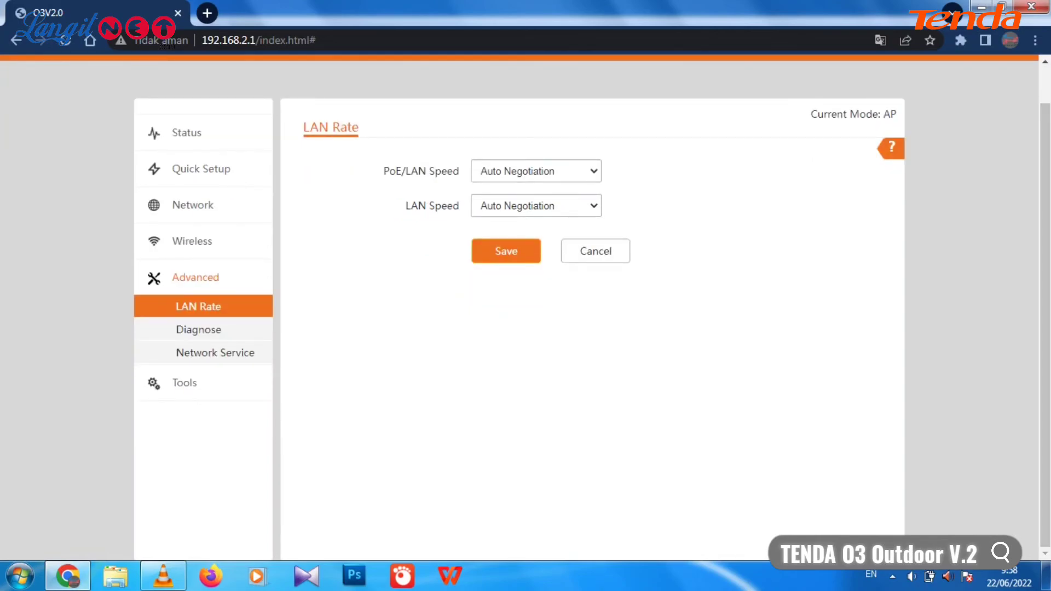
{"action": "left_click", "coordinate": [198, 329]}
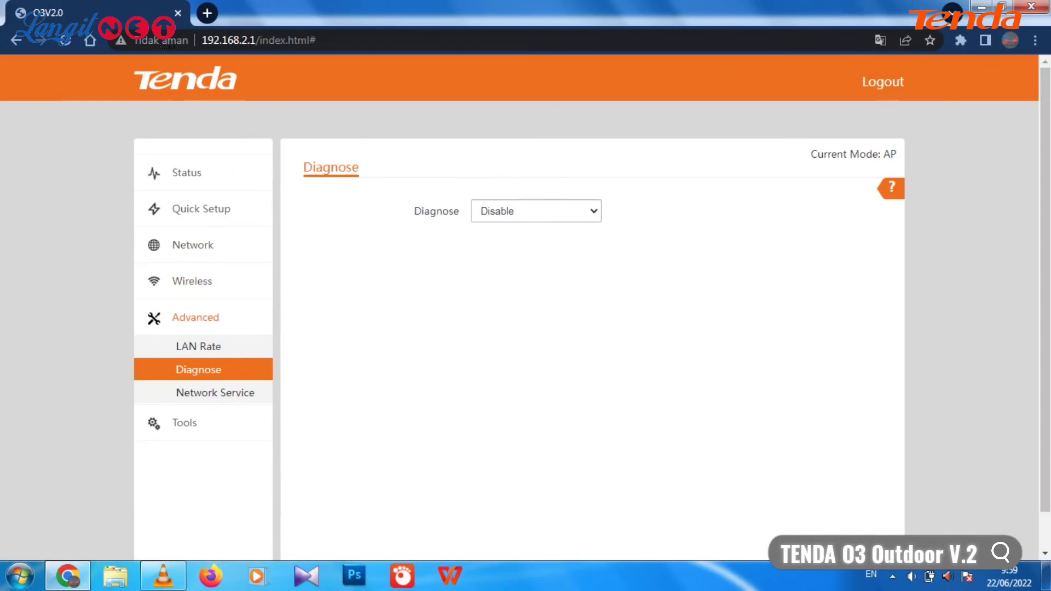
{"action": "left_click", "coordinate": [187, 173]}
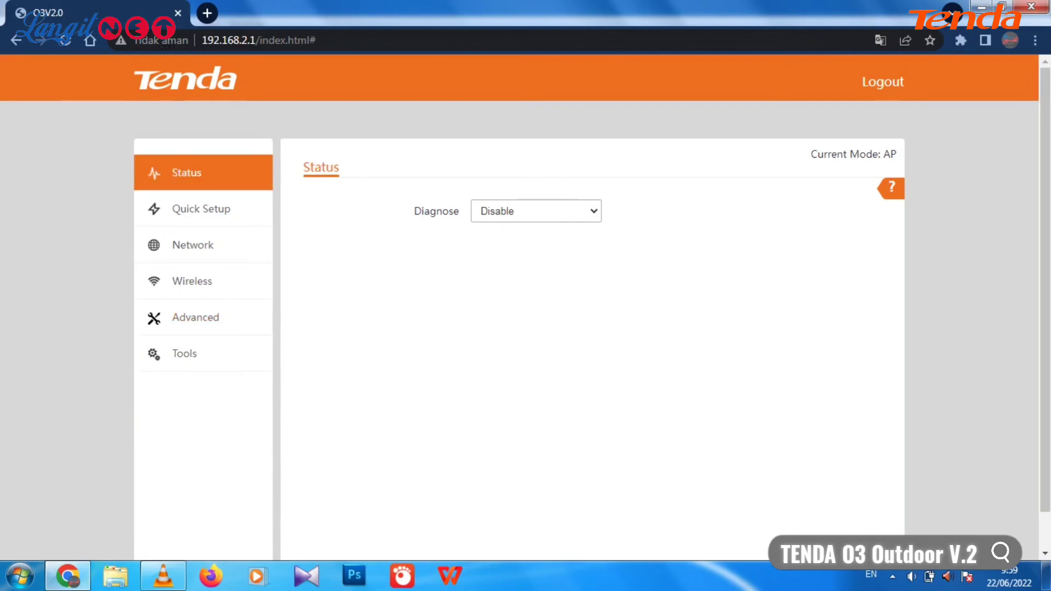